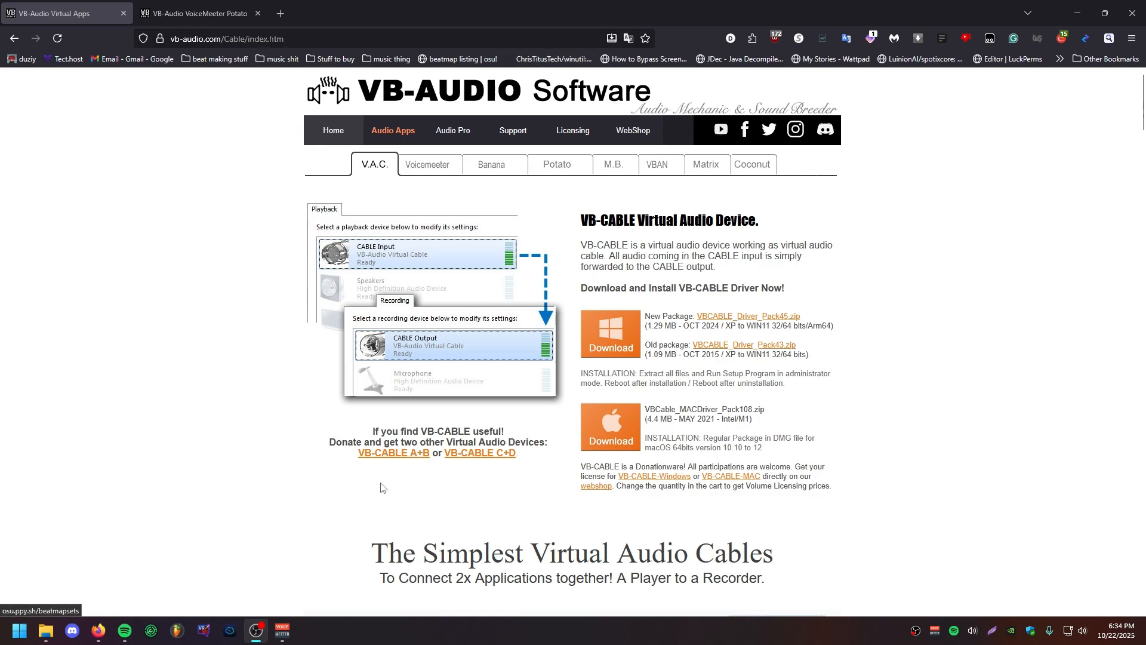
Step: Look over the VB-CABLE Virtual Audio Device page and its driver download packages
{"action": "left_click", "coordinate": [190, 10]}
{"action": "left_click", "coordinate": [65, 8]}
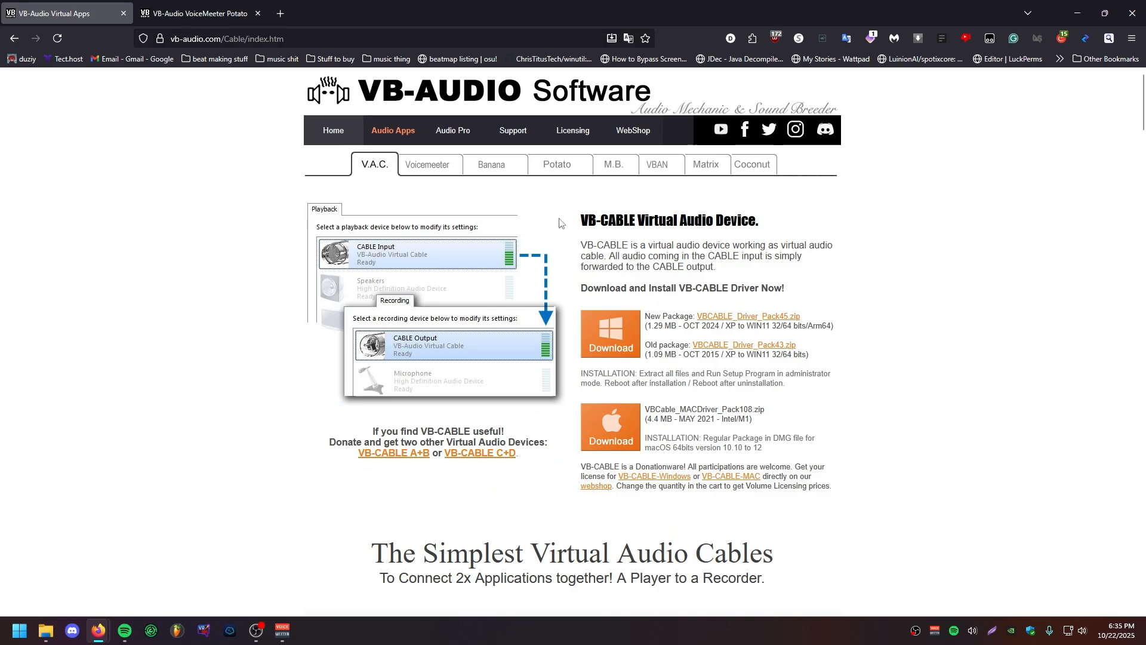
{"action": "left_click_drag", "start_coordinate": [560, 220], "coordinate": [672, 217]}
Step: Examine the Voicemeeter Potato page, including its mixer picture and the ZIP package download section
{"action": "key", "text": "ctrl+Tab"}
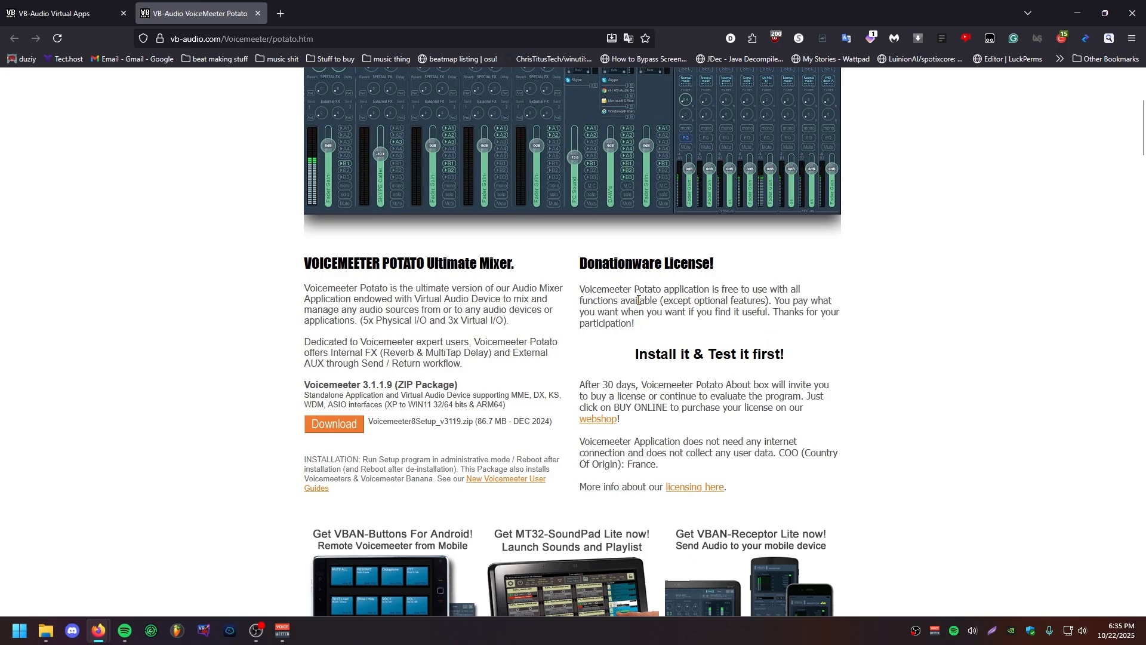
{"action": "scroll", "coordinate": [269, 471], "scroll_direction": "up", "scroll_amount": 4}
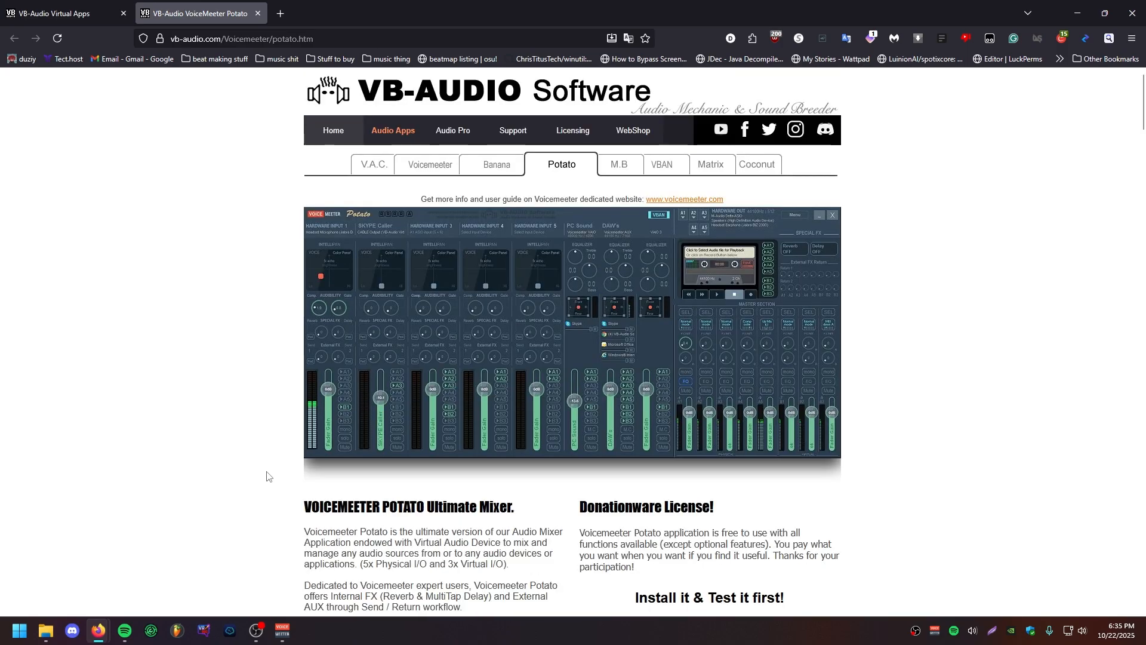
{"action": "scroll", "coordinate": [263, 480], "scroll_direction": "down", "scroll_amount": 4}
{"action": "scroll", "coordinate": [248, 502], "scroll_direction": "up", "scroll_amount": 4}
{"action": "scroll", "coordinate": [256, 507], "scroll_direction": "down", "scroll_amount": 4}
{"action": "scroll", "coordinate": [347, 525], "scroll_direction": "up", "scroll_amount": 2}
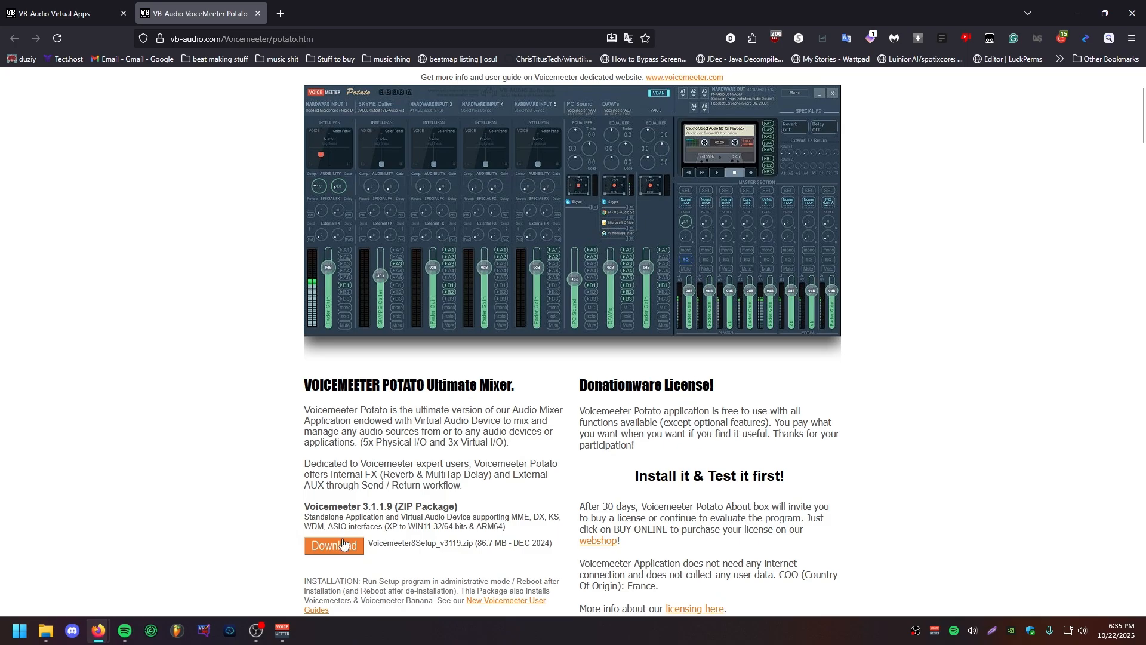
{"action": "scroll", "coordinate": [353, 453], "scroll_direction": "up", "scroll_amount": 1}
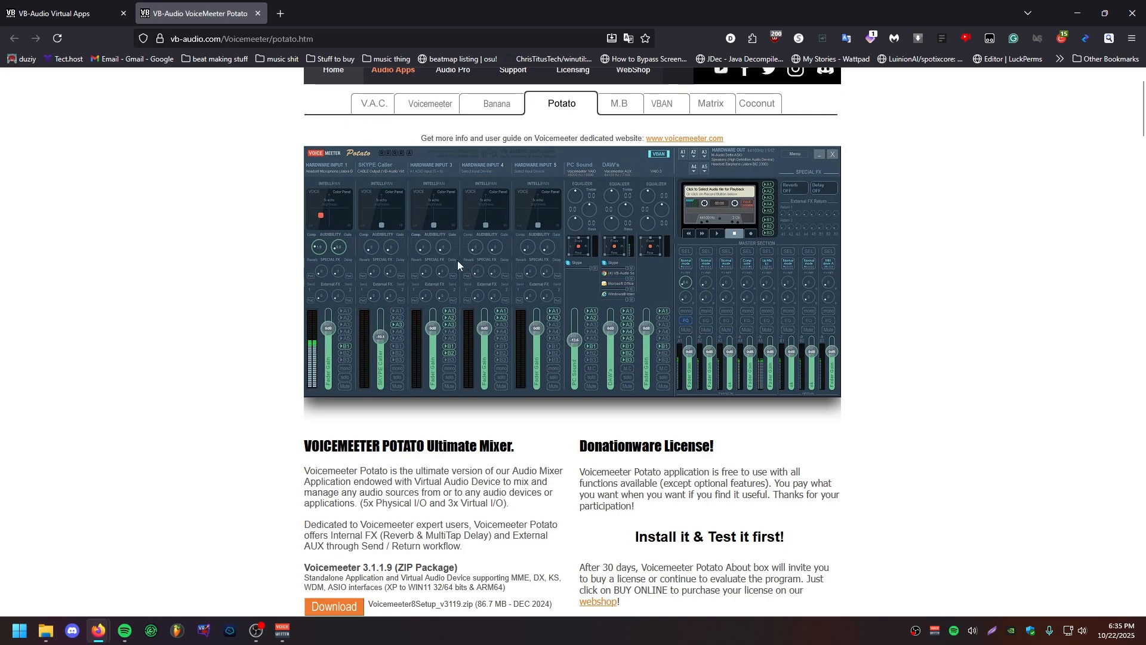
Step: Compare the Voicemeeter Potato mixer with the basic Voicemeeter page and return to the VB-CABLE page
{"action": "left_click", "coordinate": [282, 630]}
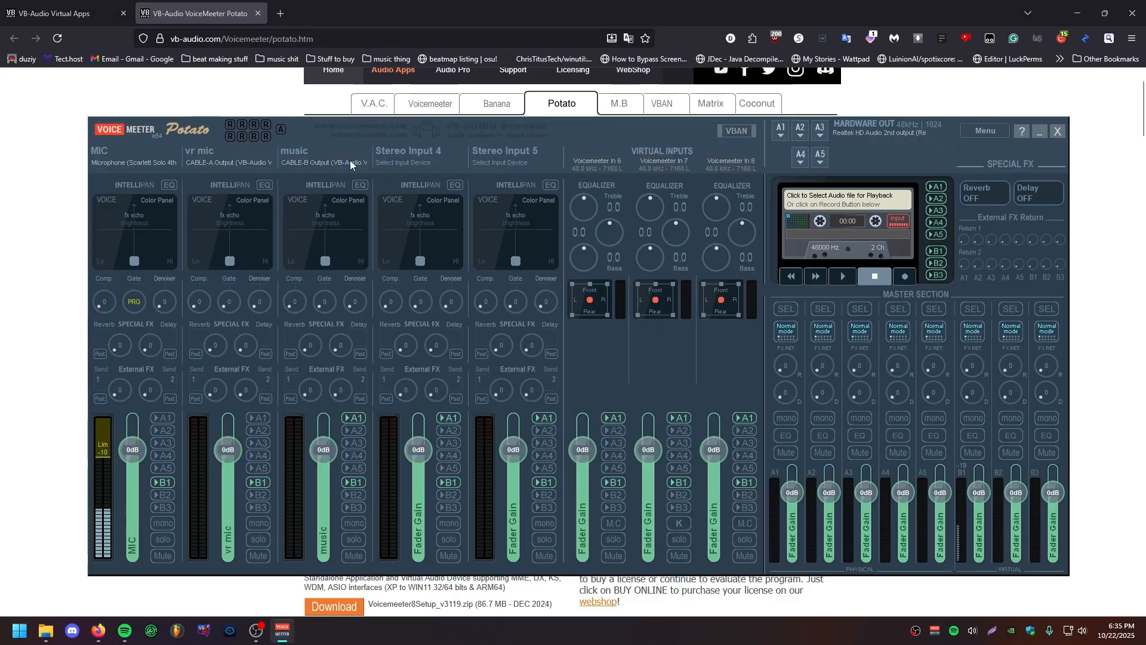
{"action": "left_click", "coordinate": [17, 288]}
{"action": "left_click", "coordinate": [451, 104]}
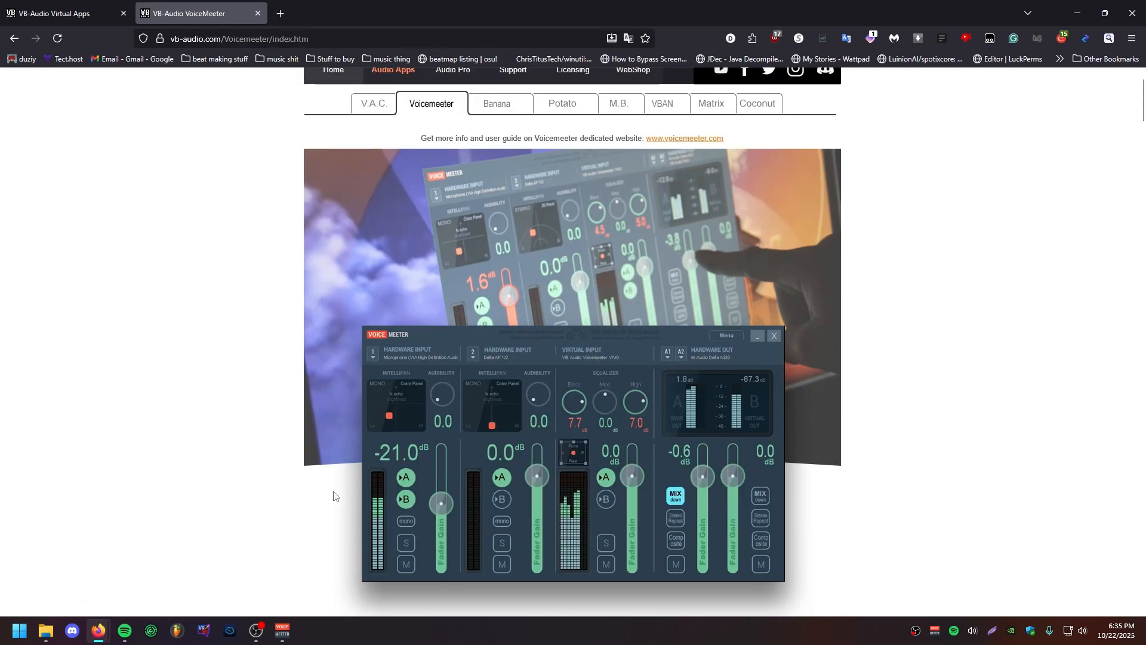
{"action": "scroll", "coordinate": [284, 358], "scroll_direction": "up", "scroll_amount": 1}
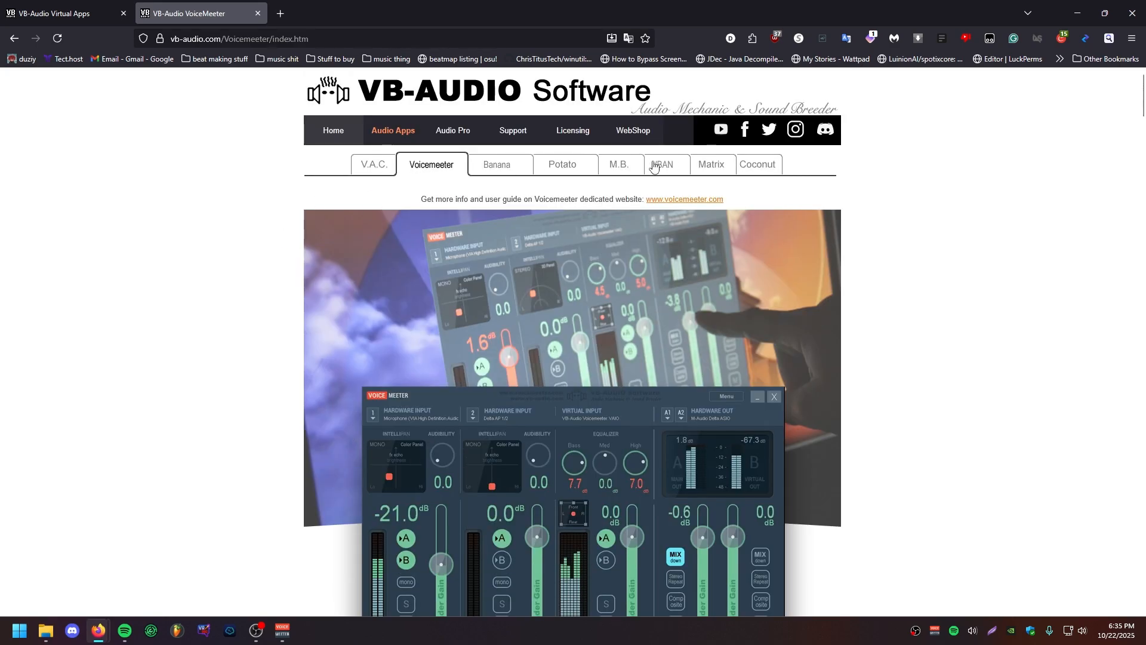
{"action": "left_click", "coordinate": [561, 163]}
{"action": "left_click", "coordinate": [79, 12]}
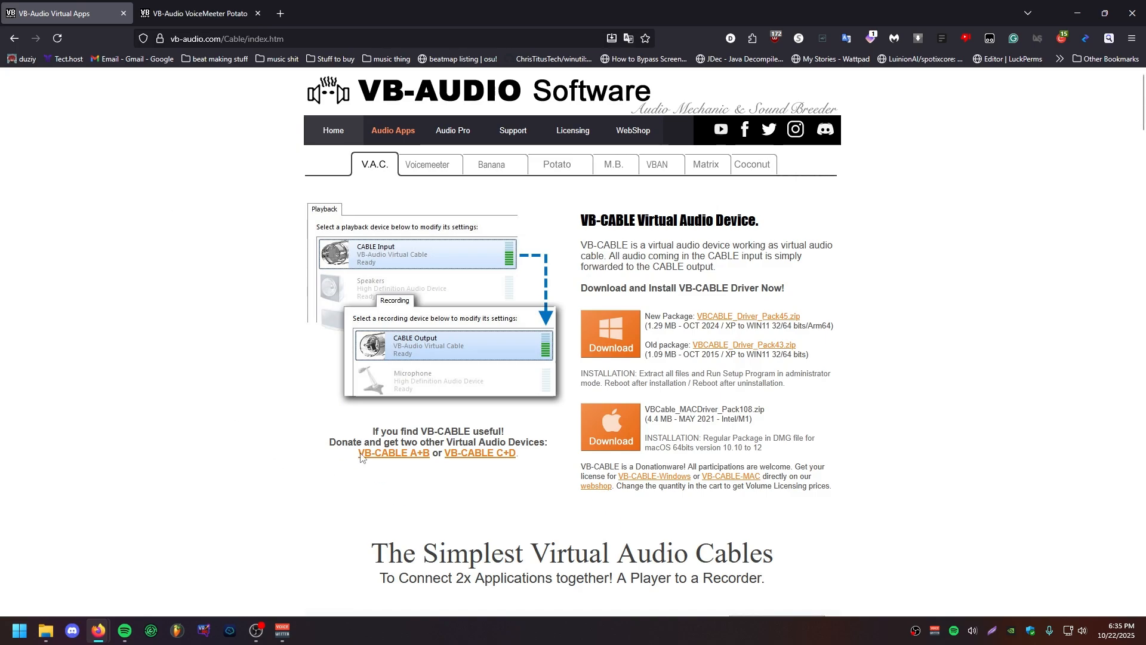
Step: Open Microsoft Store by searching Windows for "store"
{"action": "key", "text": "super"}
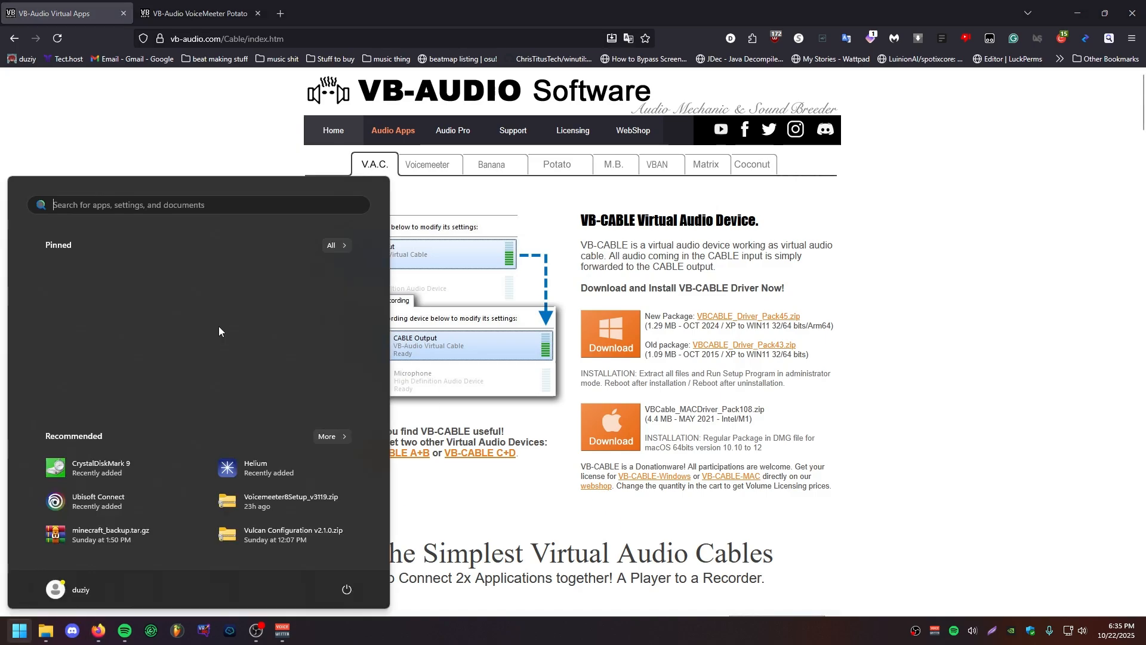
{"action": "type", "text": "store"}
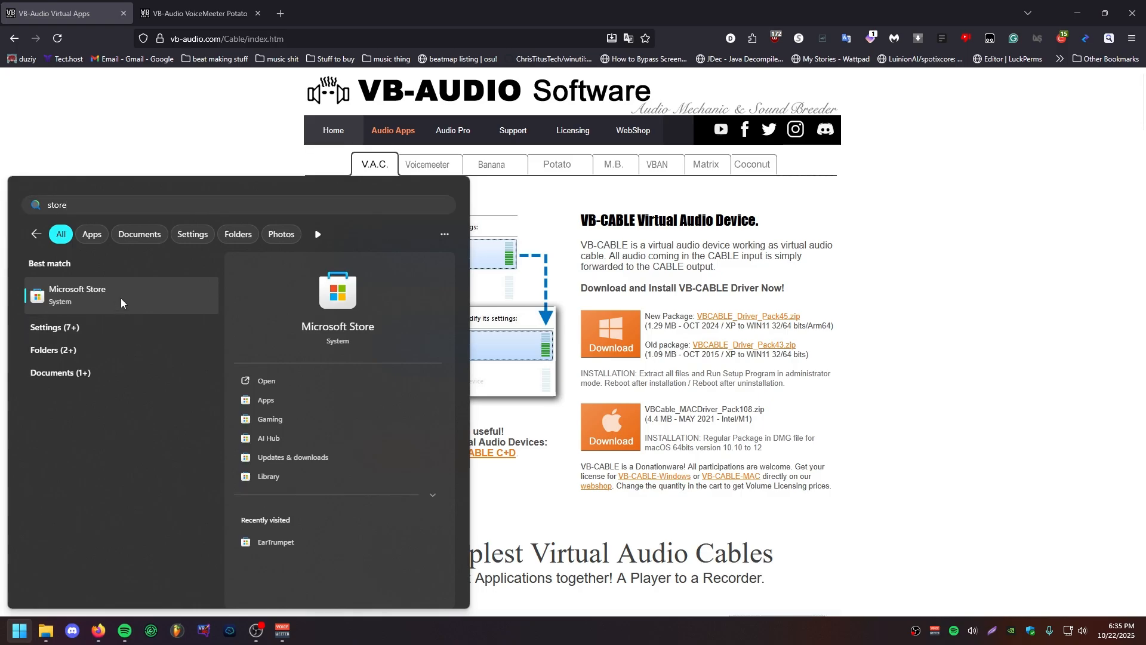
{"action": "left_click", "coordinate": [121, 299]}
Step: View the playback devices that Mozilla Firefox can be assigned to in the EarTrumpet volume mixer
{"action": "left_click", "coordinate": [915, 630]}
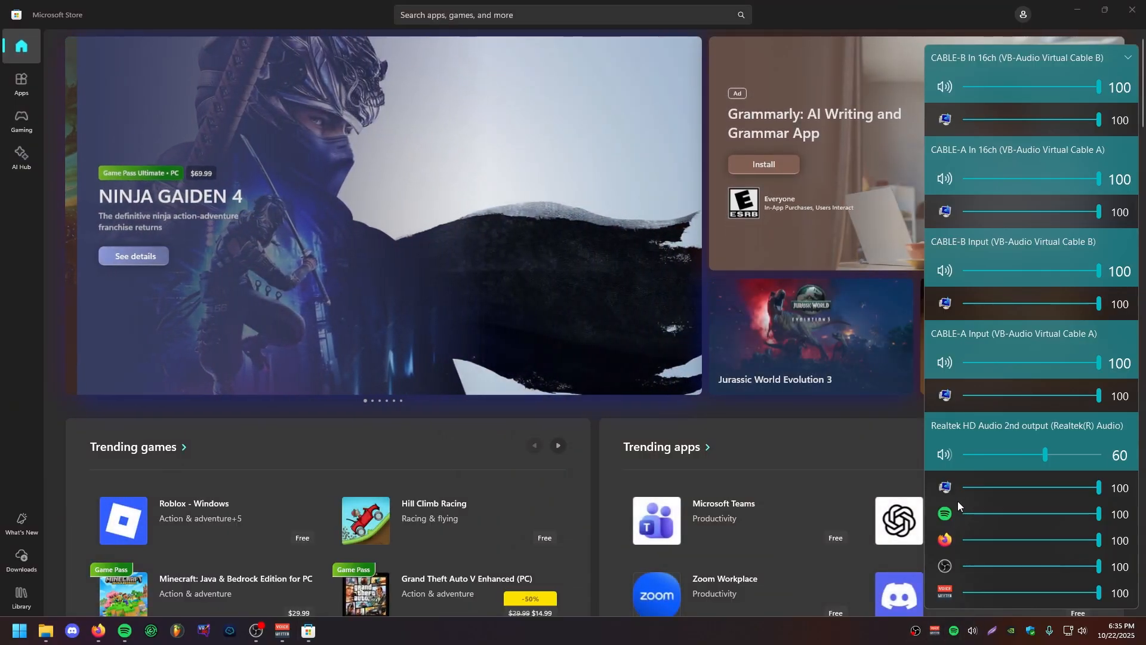
{"action": "right_click", "coordinate": [947, 538]}
{"action": "left_click", "coordinate": [1097, 510]}
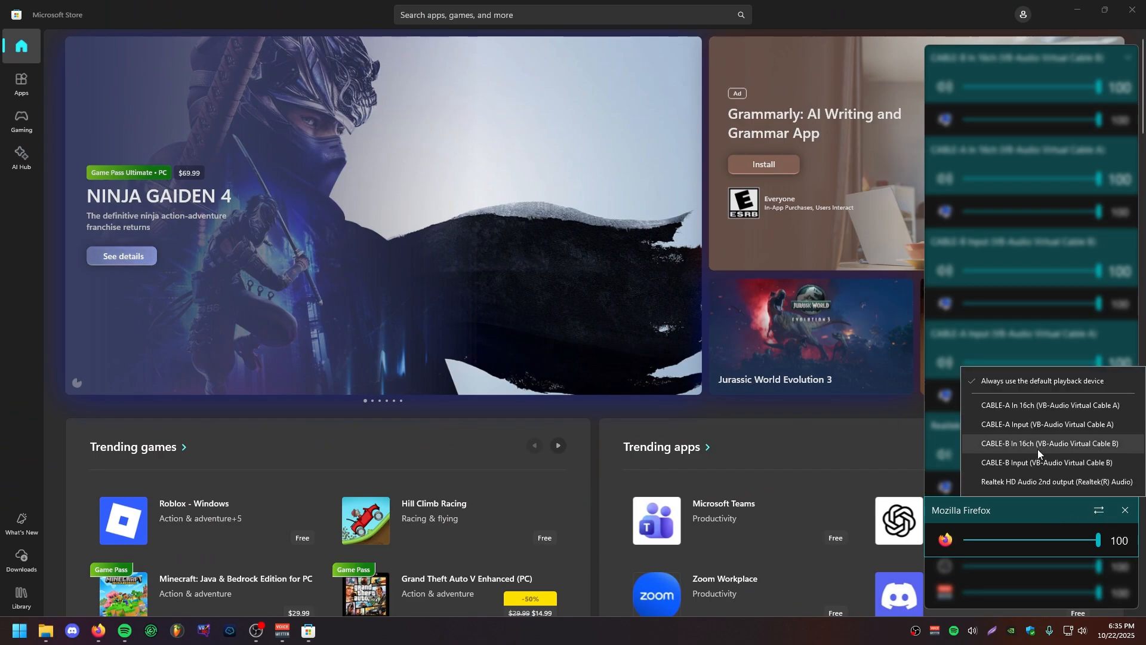
{"action": "left_click", "coordinate": [962, 509]}
{"action": "left_click", "coordinate": [583, 419]}
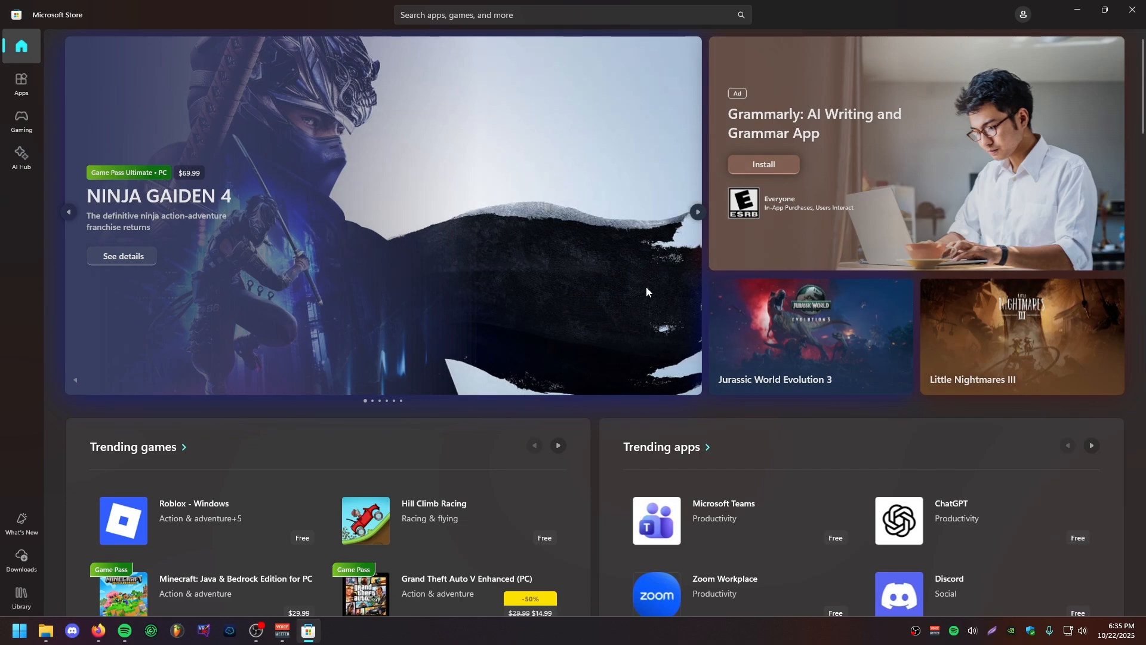
Step: Search the store for "ear" to view the EarTrumpet app page, and close the store
{"action": "left_click", "coordinate": [445, 16]}
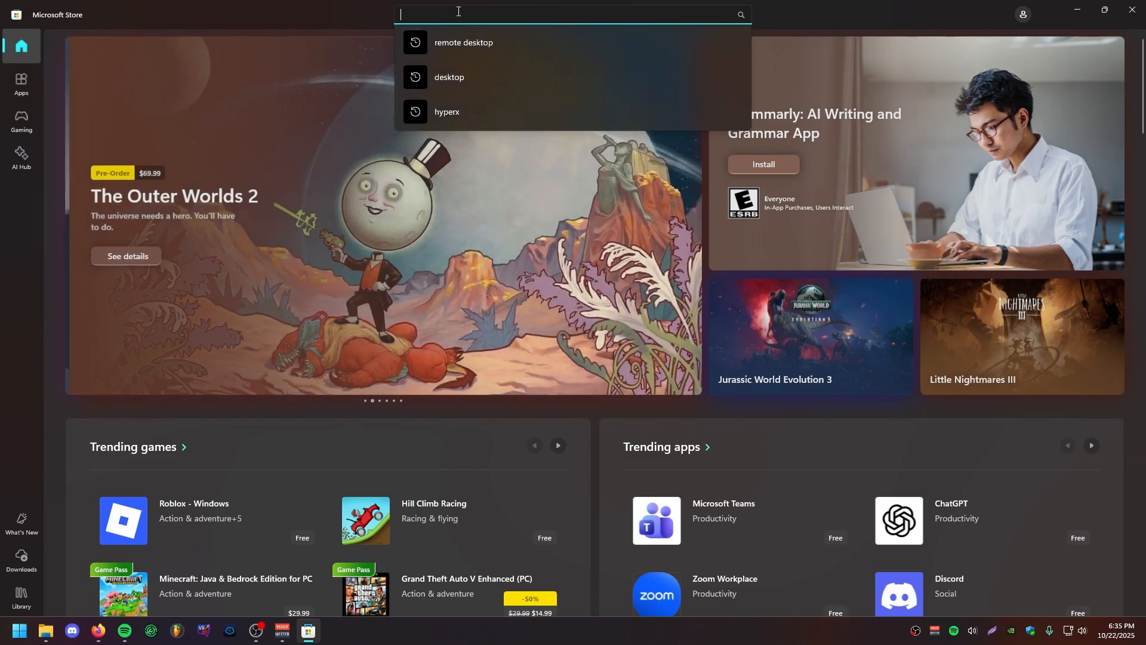
{"action": "type", "text": "ear"}
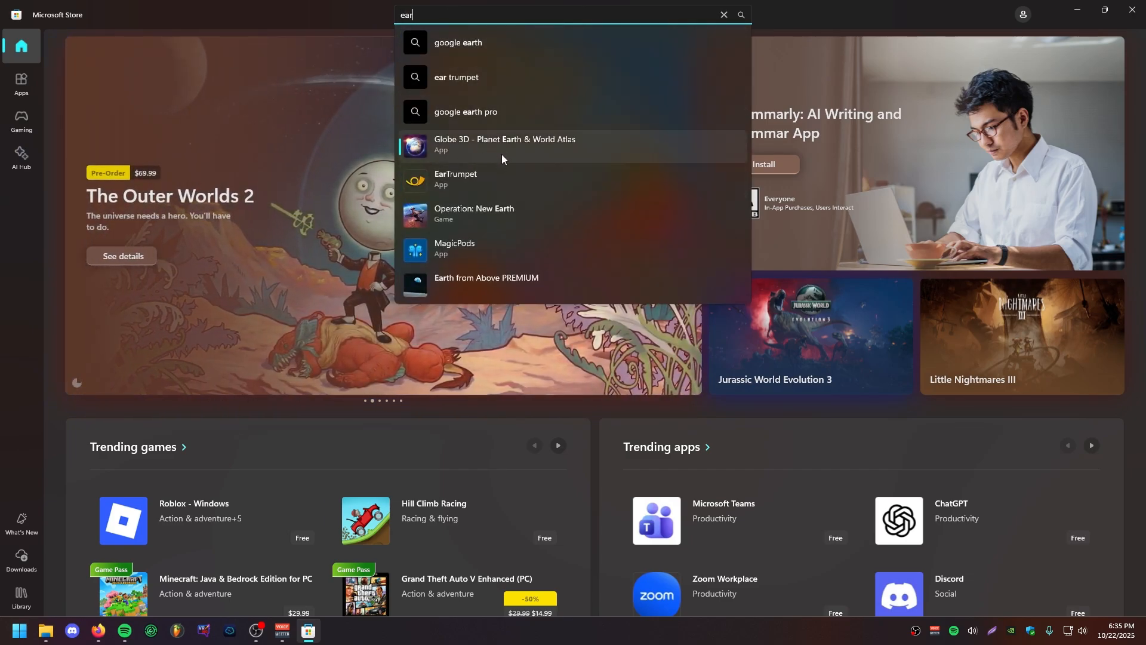
{"action": "left_click", "coordinate": [502, 177]}
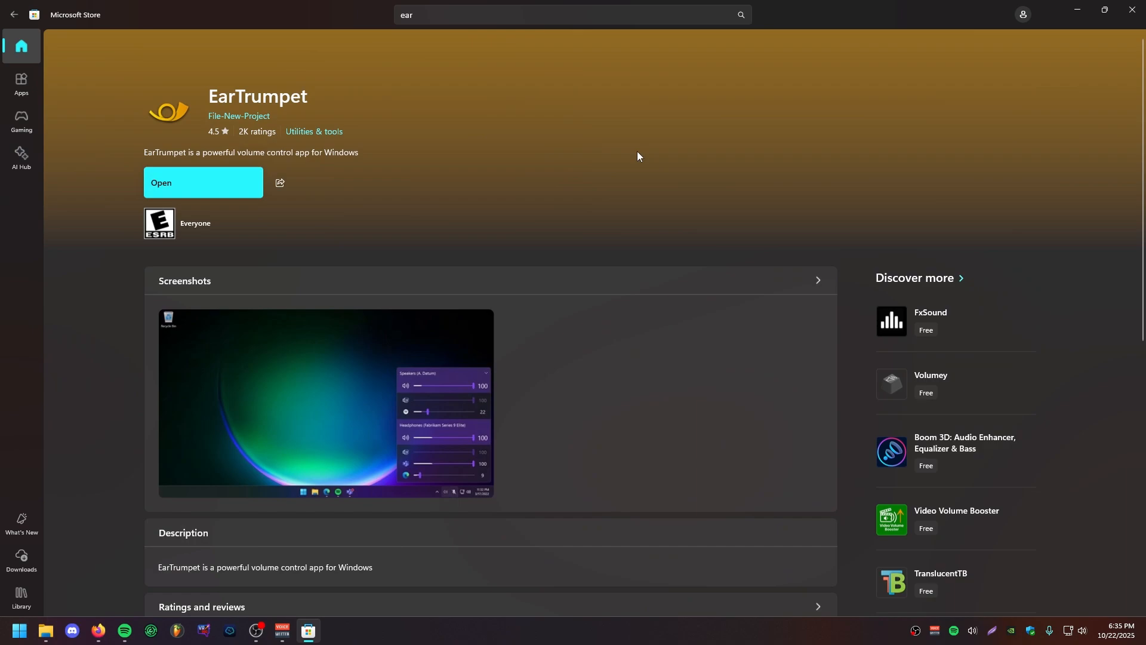
{"action": "left_click", "coordinate": [1132, 9]}
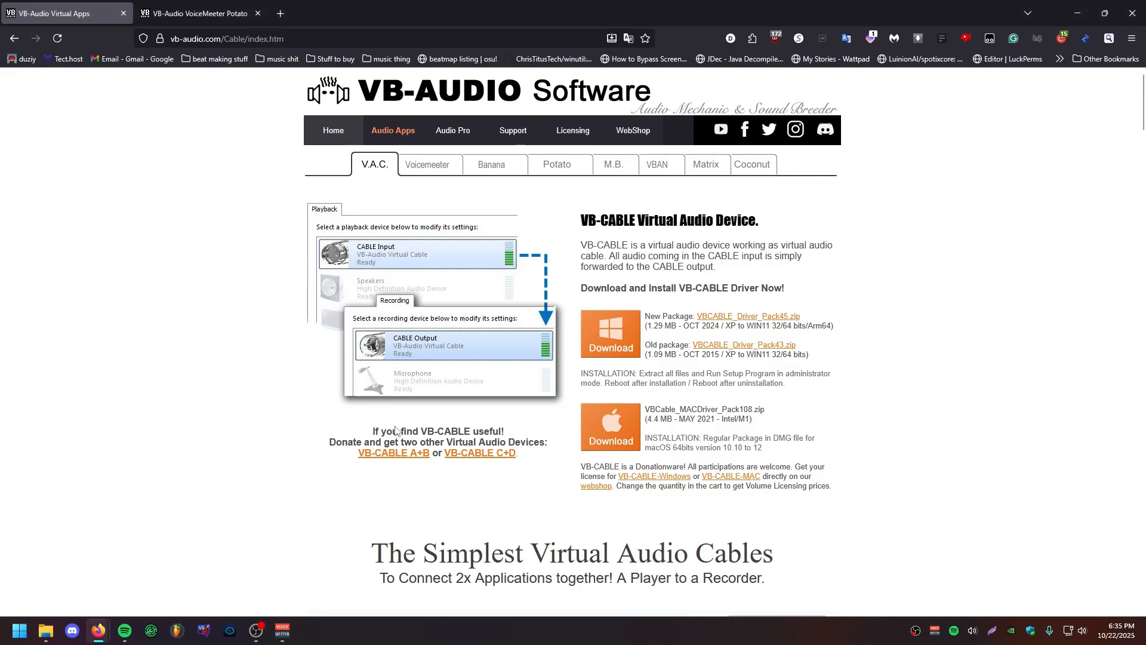
Step: Bring up the Voicemeeter Potato mixer and look up its app entry in Windows search with "voice"
{"action": "left_click", "coordinate": [283, 631]}
{"action": "key", "text": "super"}
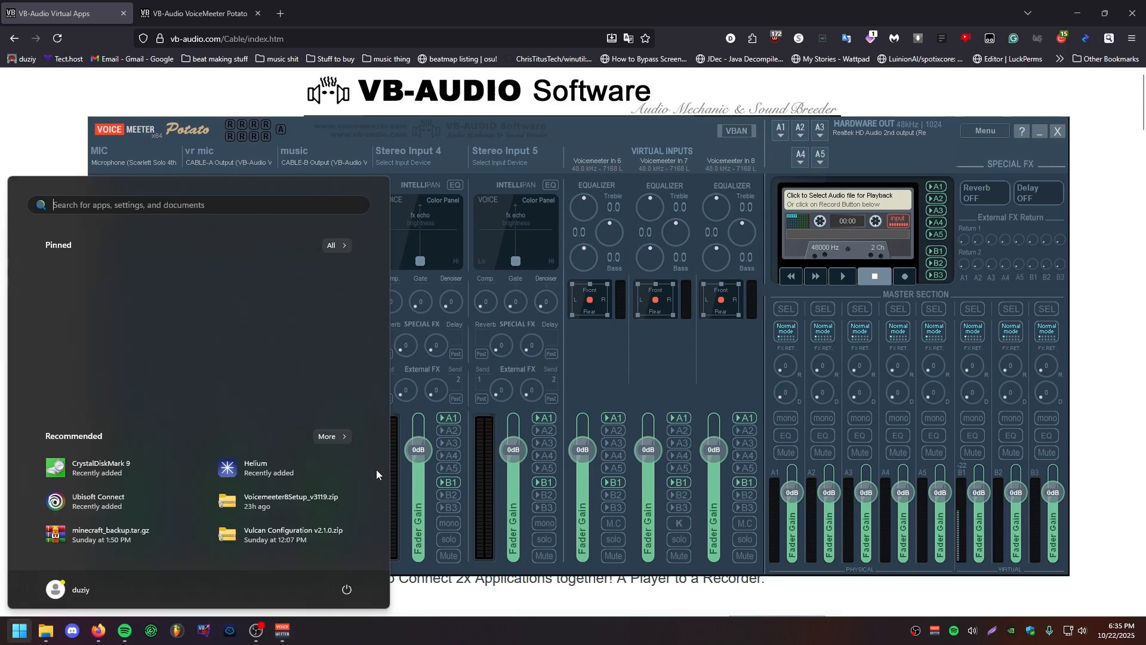
{"action": "type", "text": "voicemeeter Potato x64"}
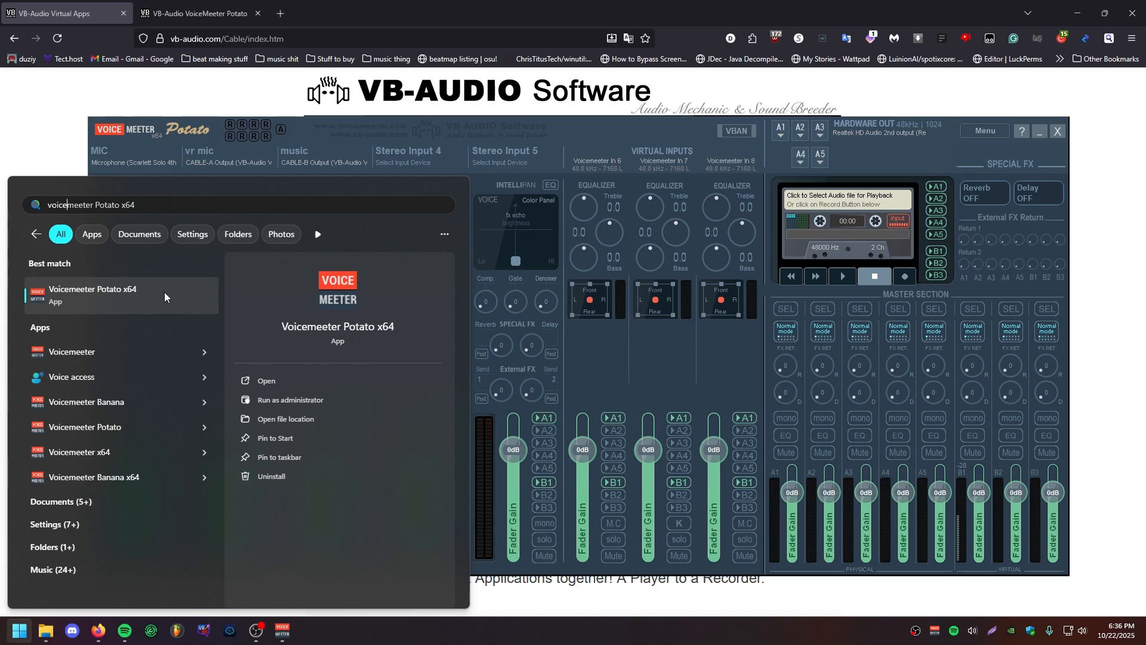
{"action": "left_click", "coordinate": [670, 126]}
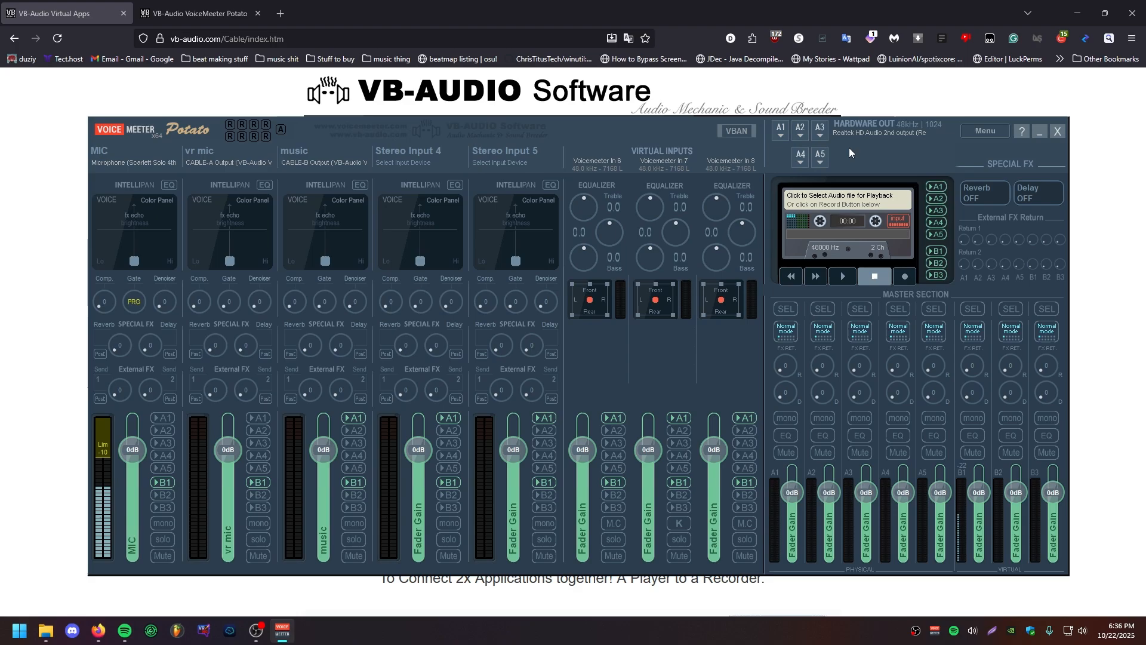
Step: Review Voicemeeter's startup and system tray options, and close its window to the tray
{"action": "left_click", "coordinate": [985, 130]}
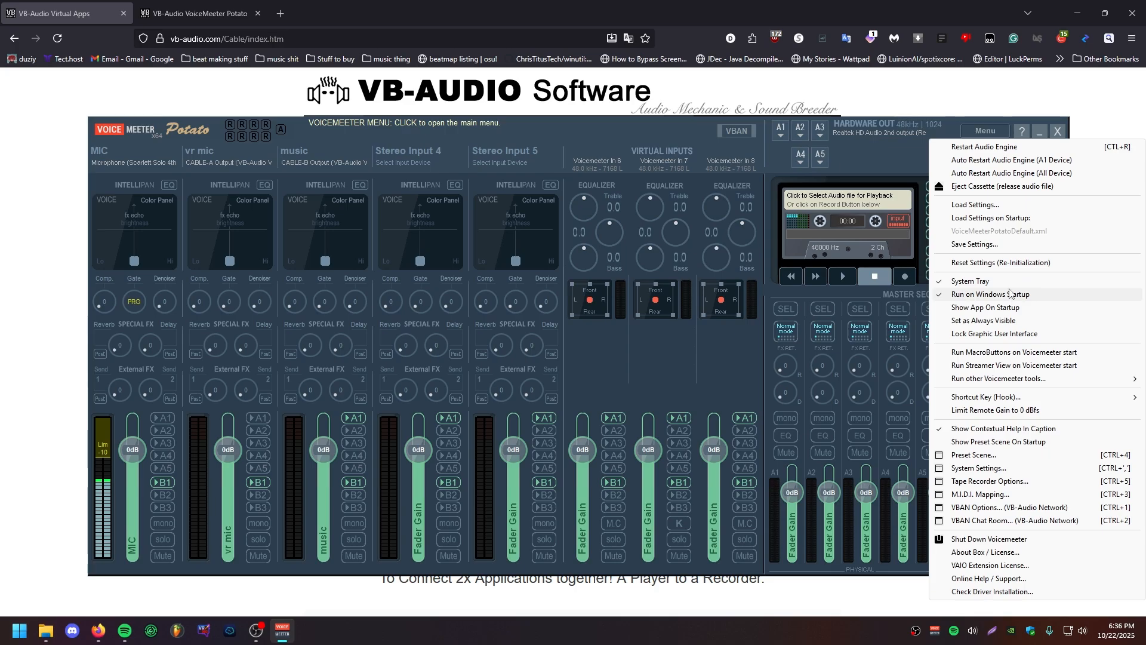
{"action": "left_click", "coordinate": [934, 630]}
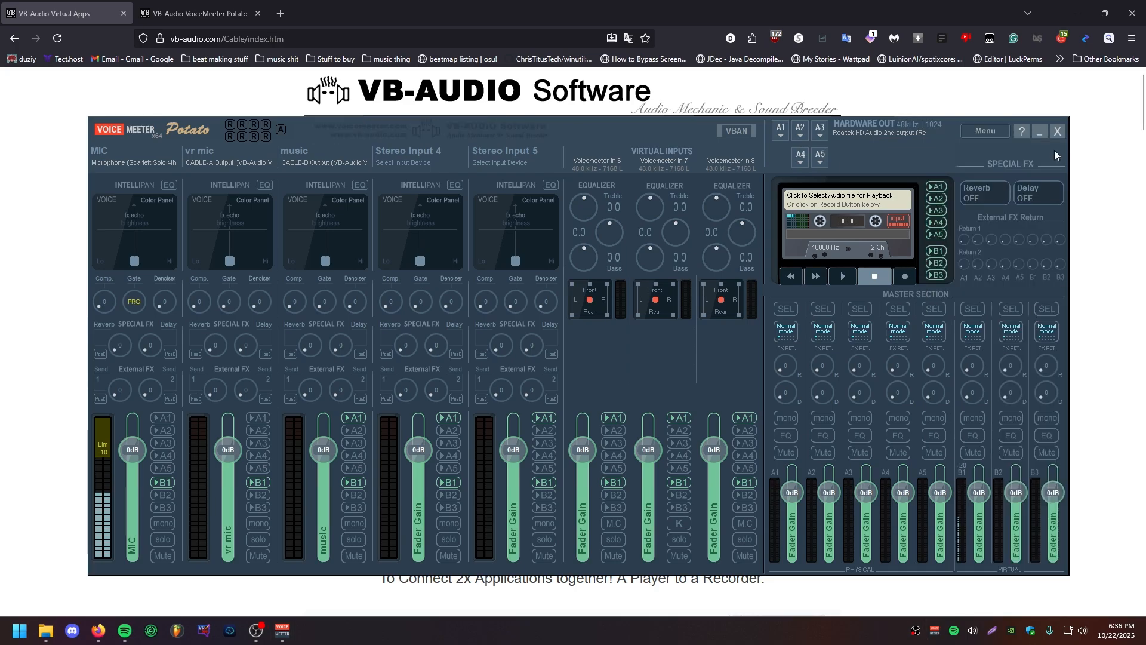
{"action": "left_click", "coordinate": [1057, 131]}
Step: Reopen Voicemeeter from the system tray and view the input devices available for the MIC strip
{"action": "left_click", "coordinate": [934, 630]}
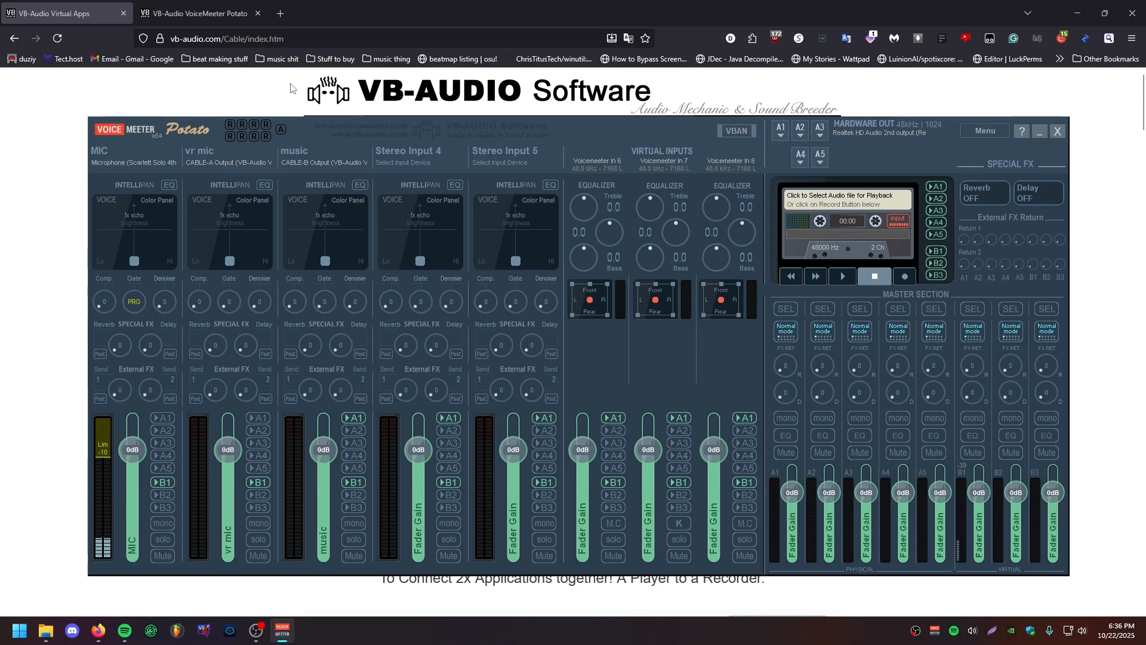
{"action": "left_click", "coordinate": [107, 162]}
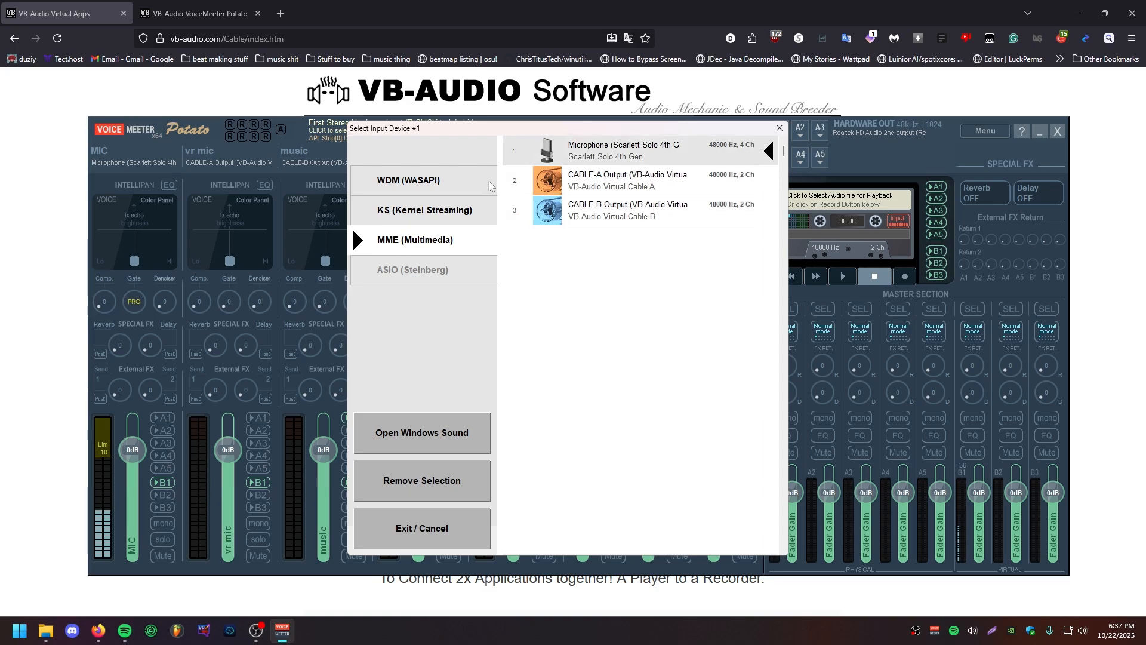
{"action": "left_click", "coordinate": [779, 128]}
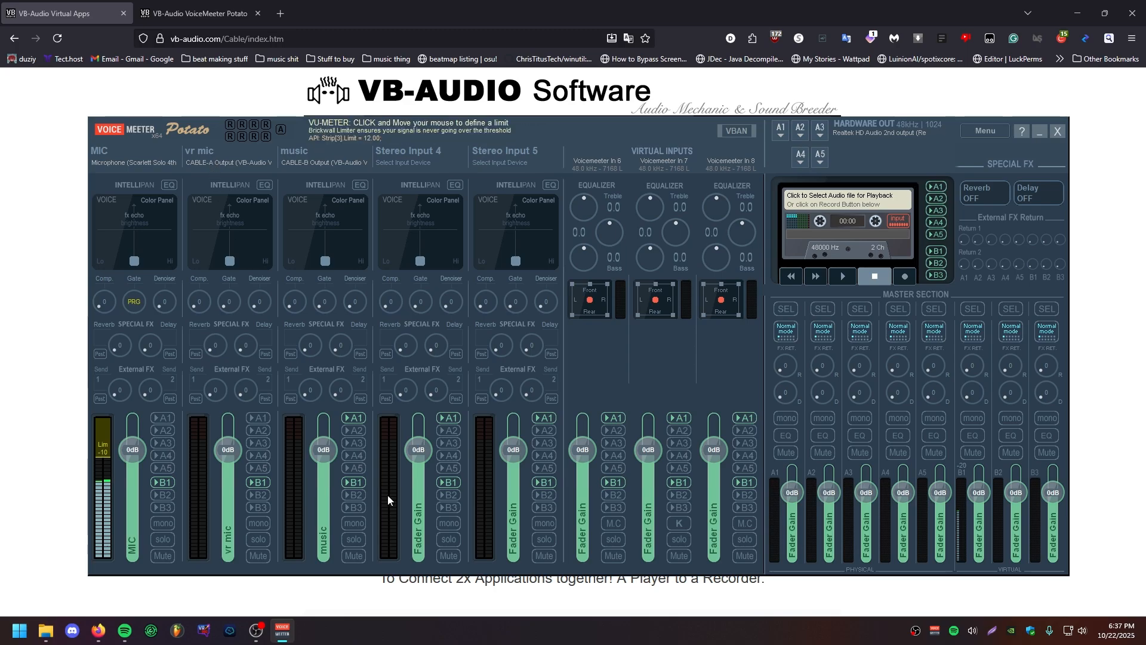
Step: Revisit the VB-CABLE page in the browser and return to the Voicemeeter mixer
{"action": "left_click", "coordinate": [44, 195]}
{"action": "scroll", "coordinate": [287, 400], "scroll_direction": "down", "scroll_amount": 4}
{"action": "scroll", "coordinate": [287, 406], "scroll_direction": "up", "scroll_amount": 1}
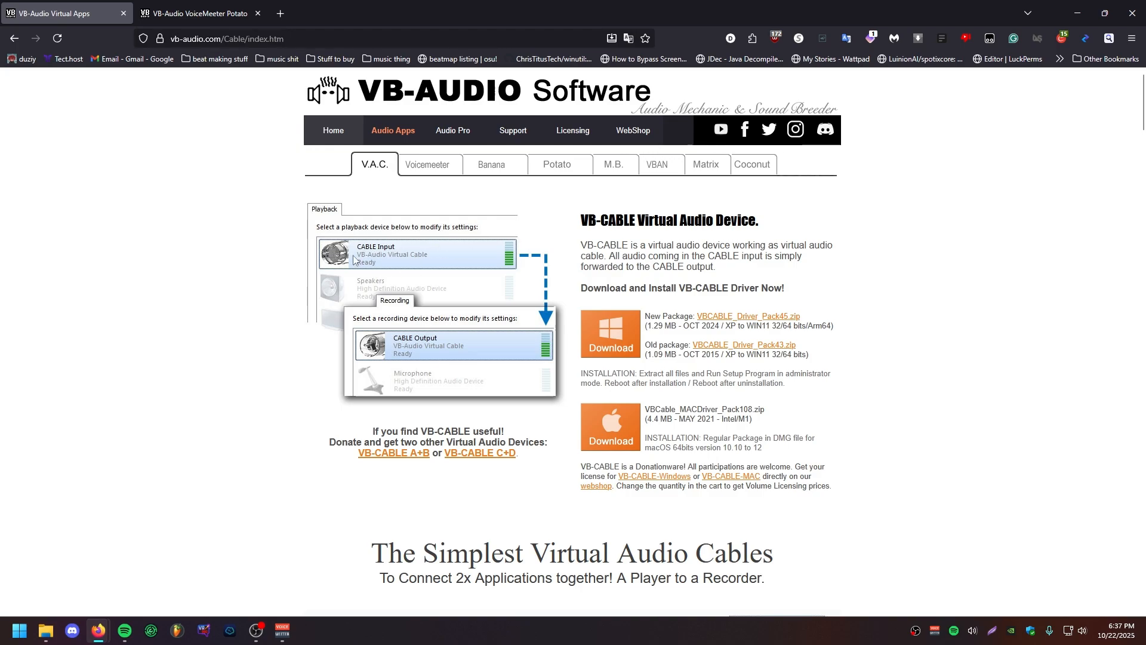
{"action": "left_click", "coordinate": [283, 633]}
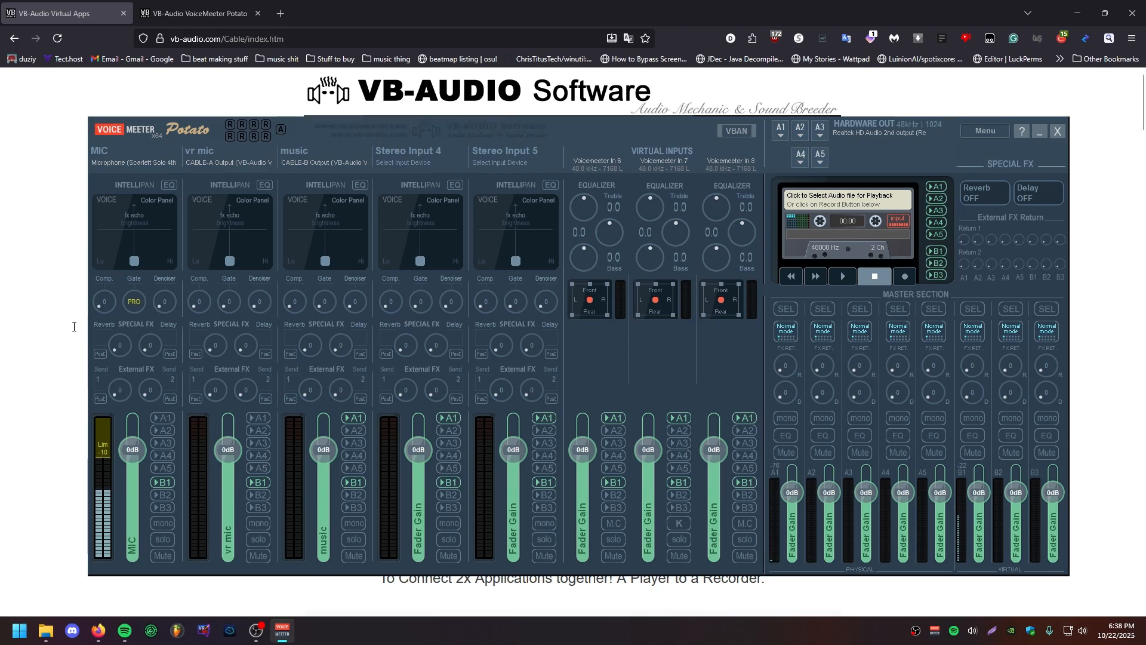
Step: Examine the output devices available for hardware output A1, keeping the current selection
{"action": "left_click", "coordinate": [781, 127]}
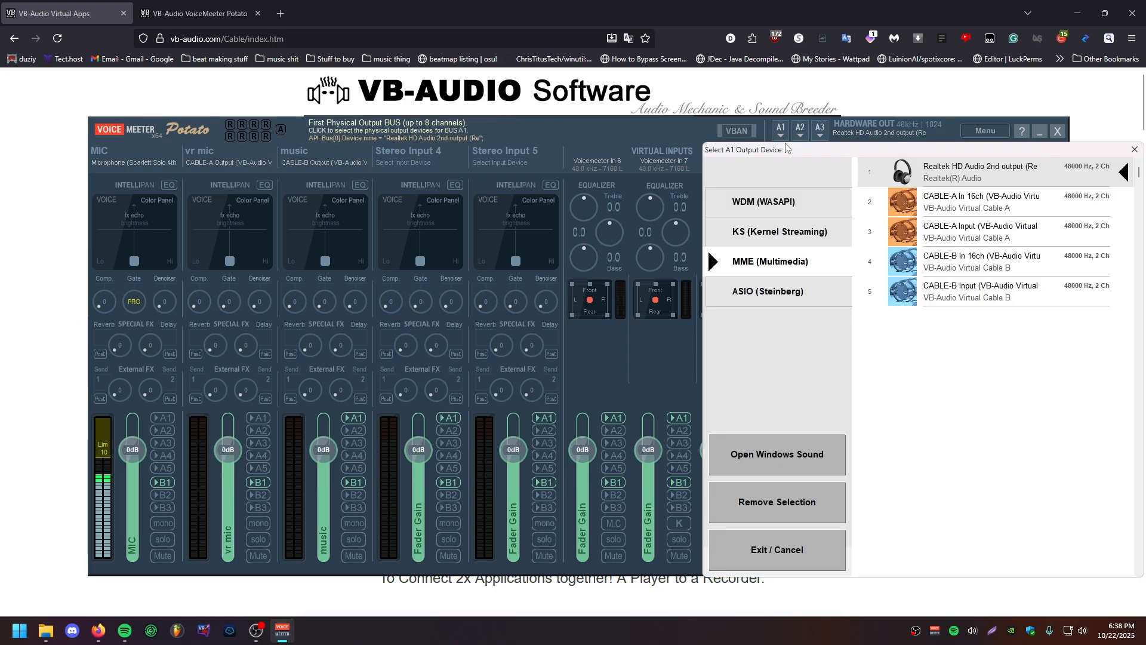
{"action": "left_click_drag", "start_coordinate": [788, 139], "coordinate": [312, 88]}
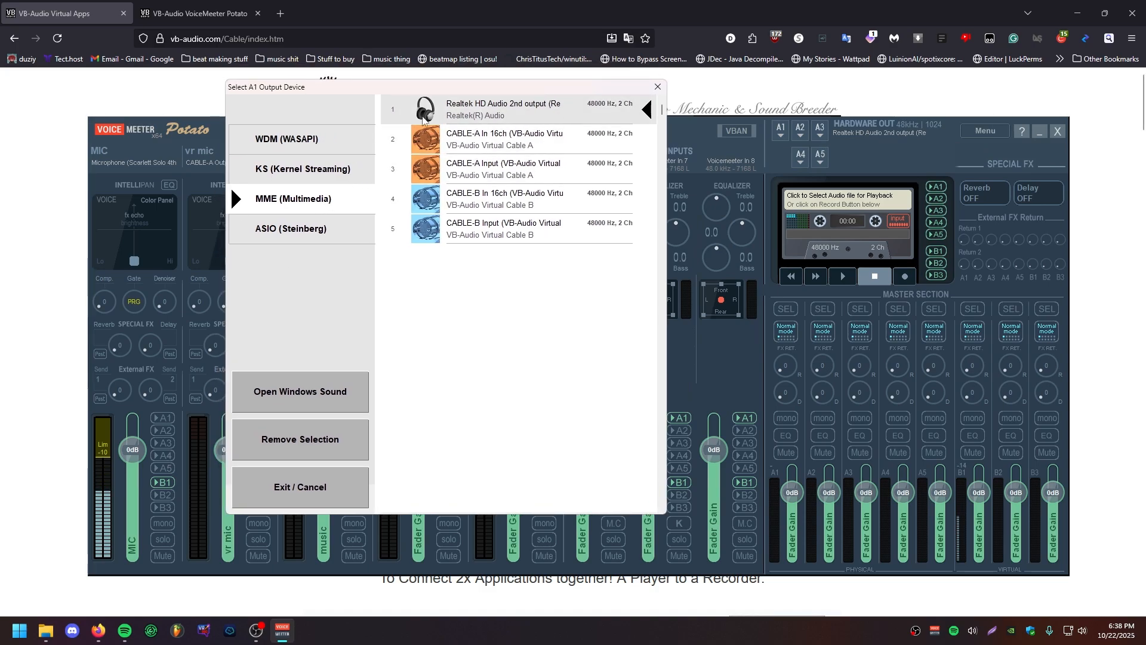
{"action": "left_click_drag", "start_coordinate": [417, 87], "coordinate": [530, 107]}
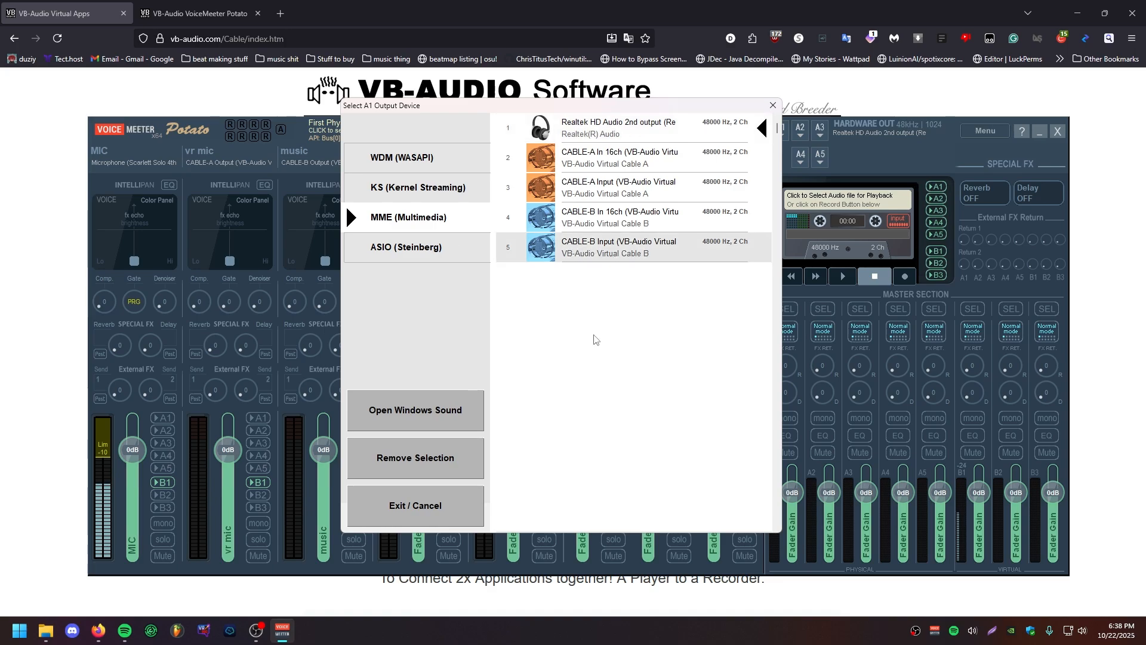
{"action": "left_click", "coordinate": [773, 105]}
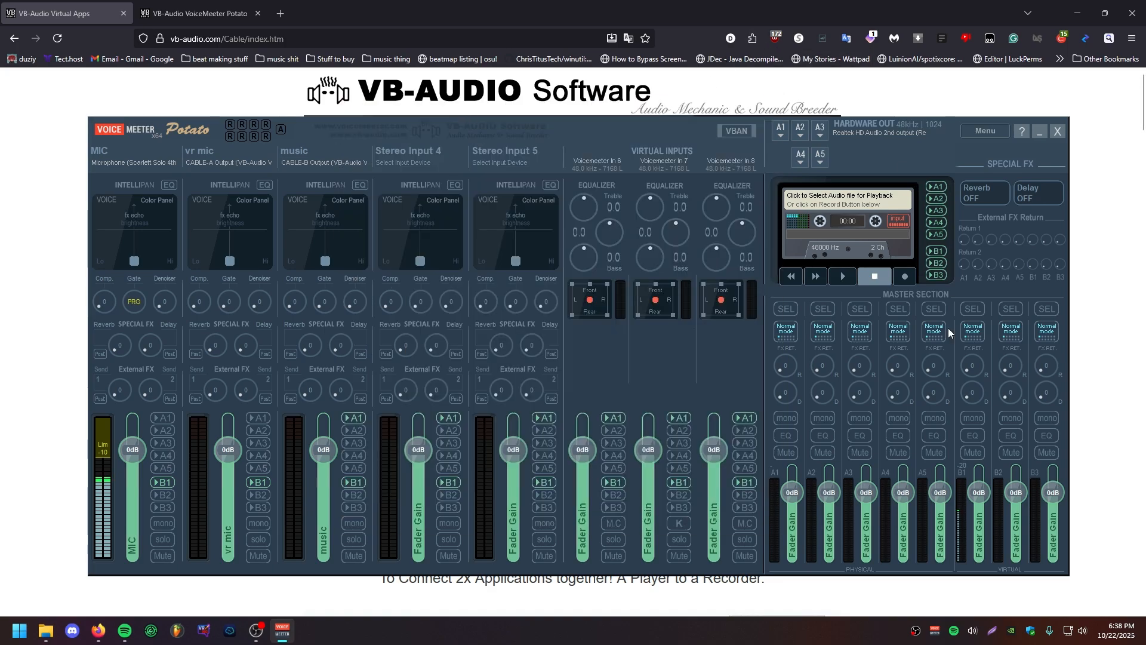
Step: Check which device Windows uses as its sound output and close the sound output list
{"action": "left_click", "coordinate": [1072, 632]}
{"action": "left_click", "coordinate": [1121, 560]}
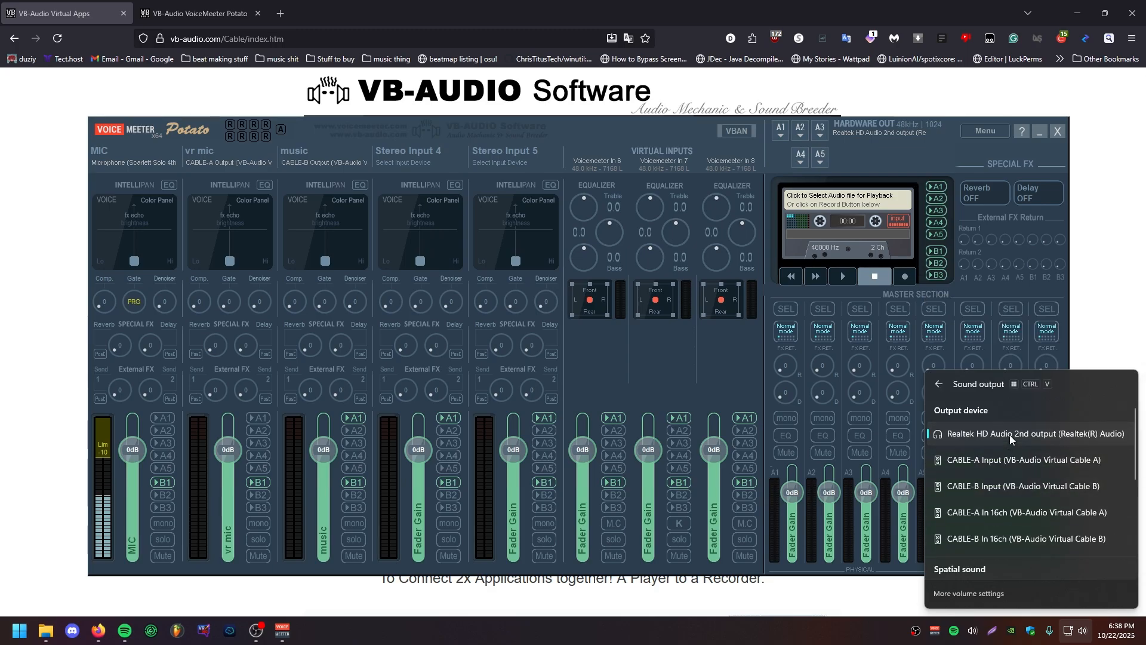
{"action": "left_click", "coordinate": [1075, 632]}
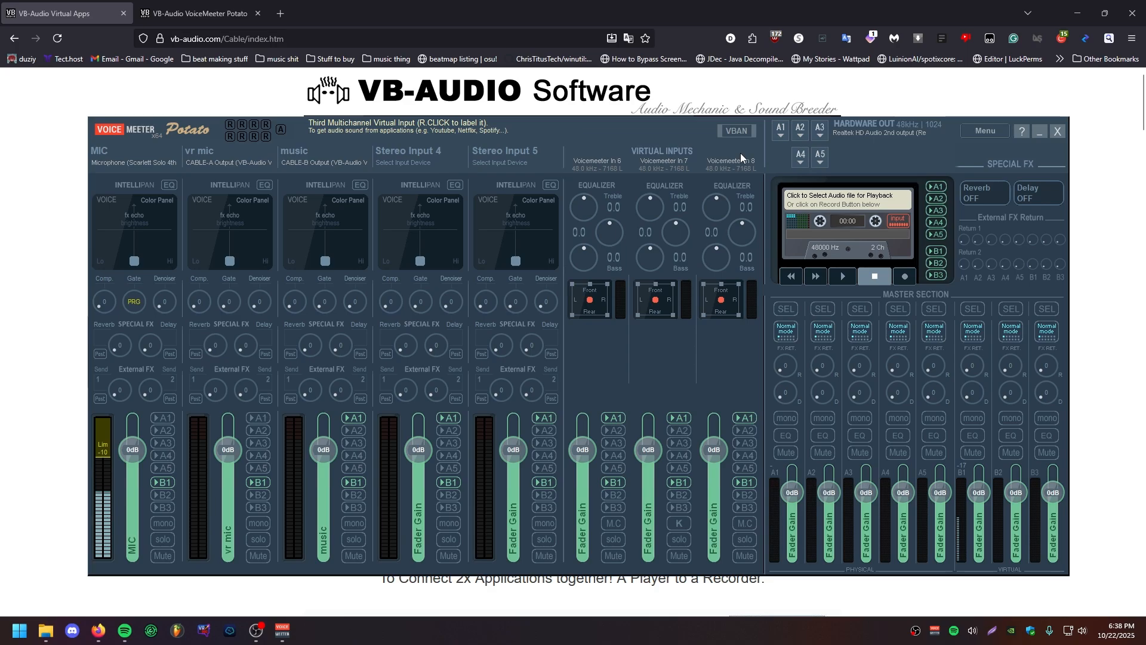
Step: Route Spotify's playback to CABLE-B In 16ch (VB-Audio Virtual Cable B) and toggle the music strip's B1 assignment in Voicemeeter
{"action": "left_click", "coordinate": [970, 631]}
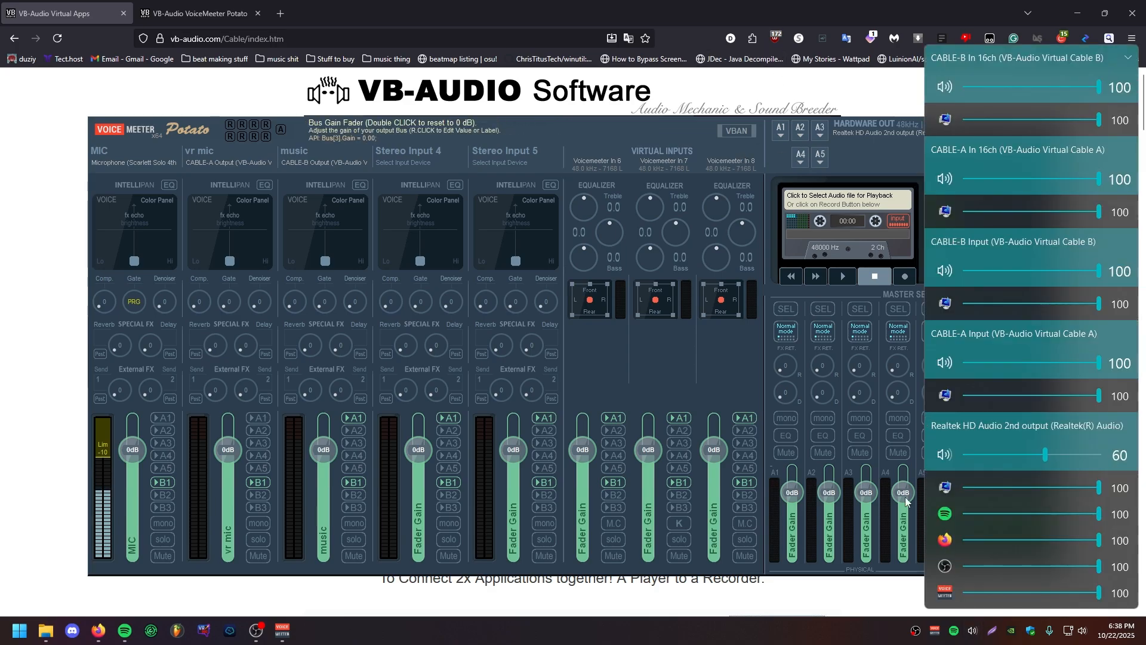
{"action": "left_click", "coordinate": [948, 516]}
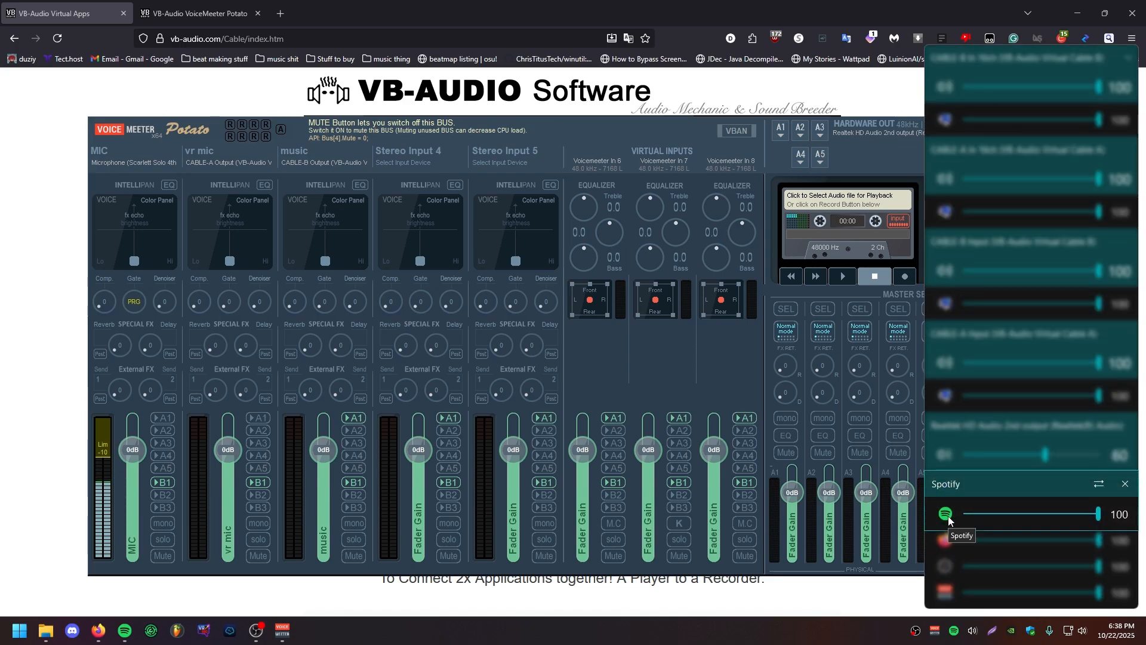
{"action": "left_click", "coordinate": [1098, 483]}
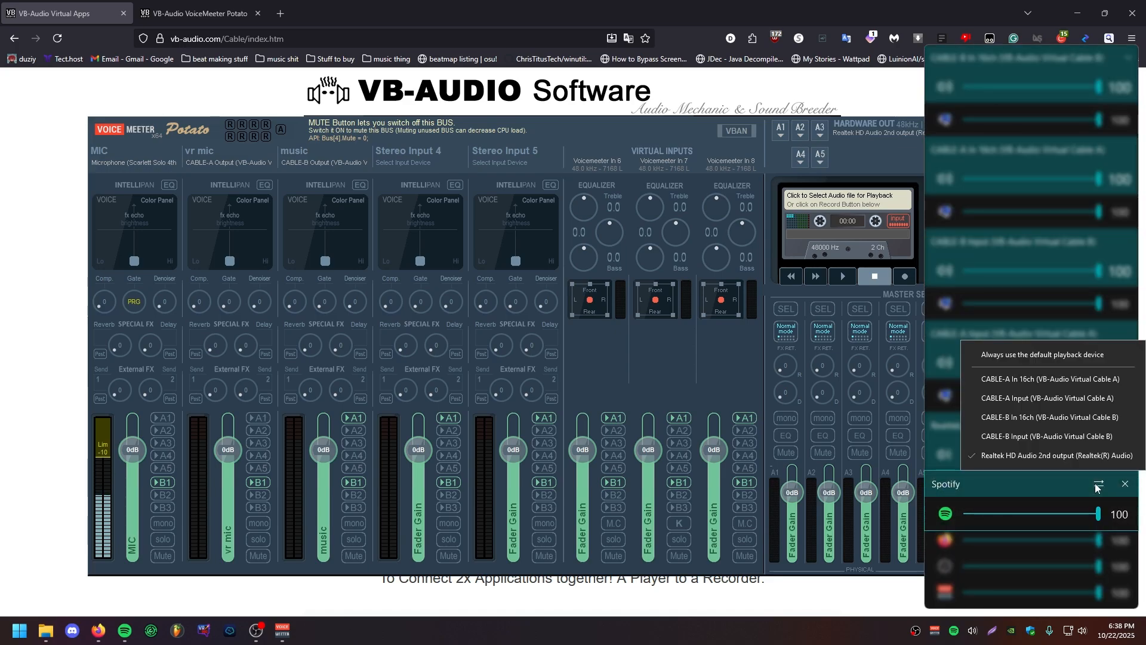
{"action": "left_click", "coordinate": [1019, 417]}
{"action": "left_click", "coordinate": [124, 634]}
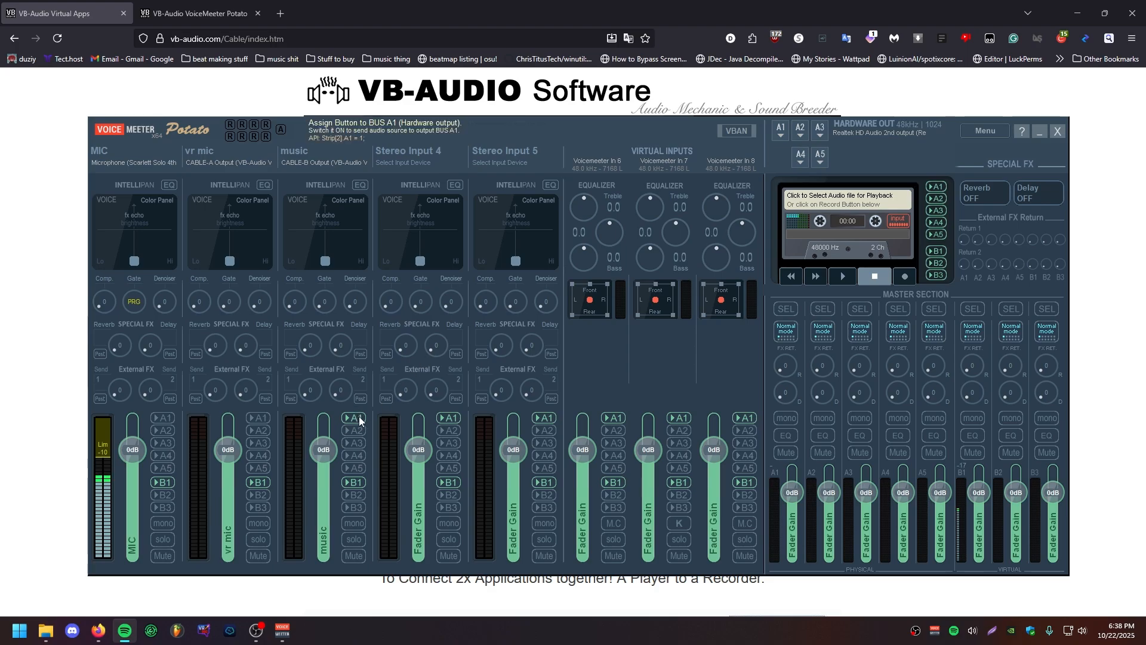
{"action": "left_click", "coordinate": [356, 484]}
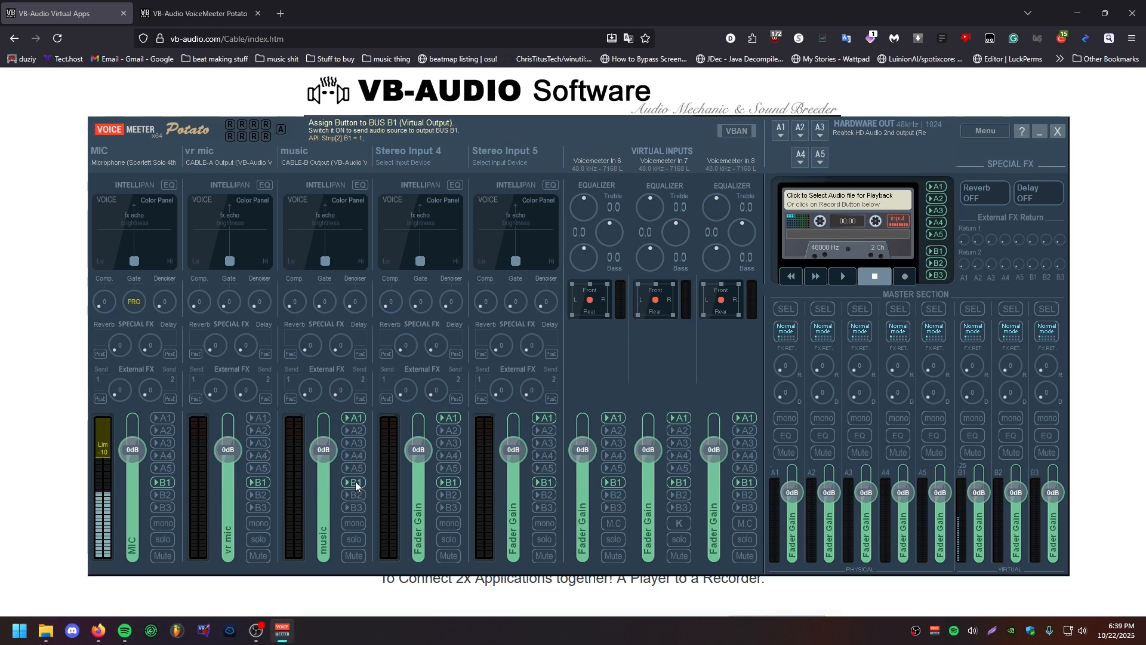
Step: Switch Spotify's playback device back to Realtek HD Audio 2nd output (Realtek(R) Audio)
{"action": "left_click", "coordinate": [978, 634]}
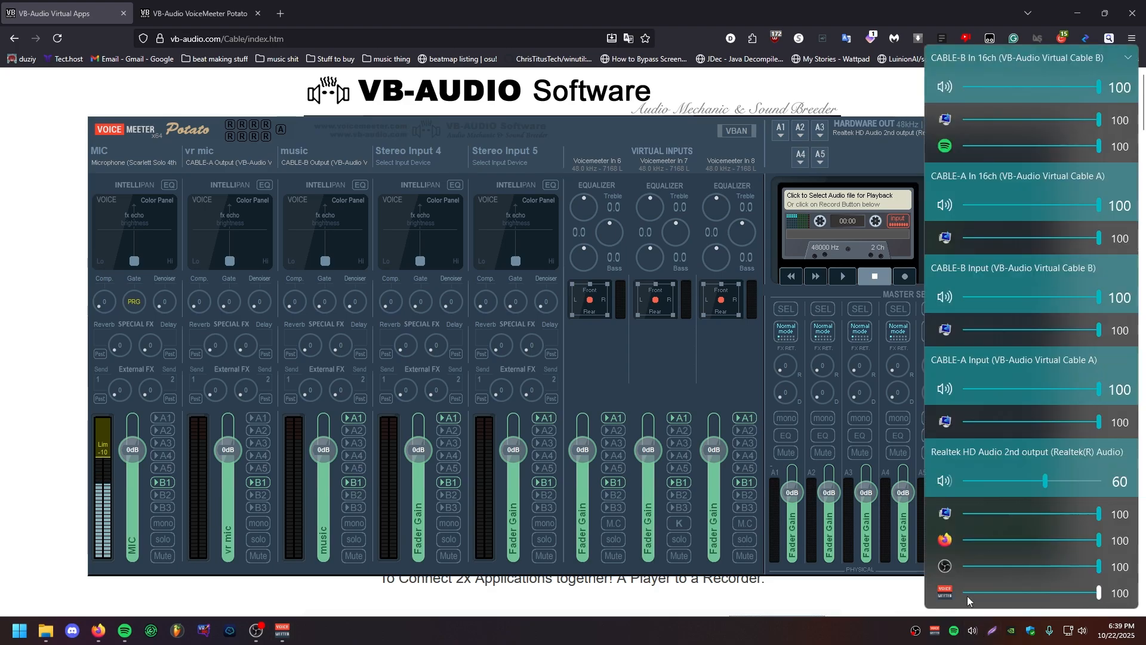
{"action": "left_click", "coordinate": [954, 153]}
{"action": "left_click", "coordinate": [1098, 117]}
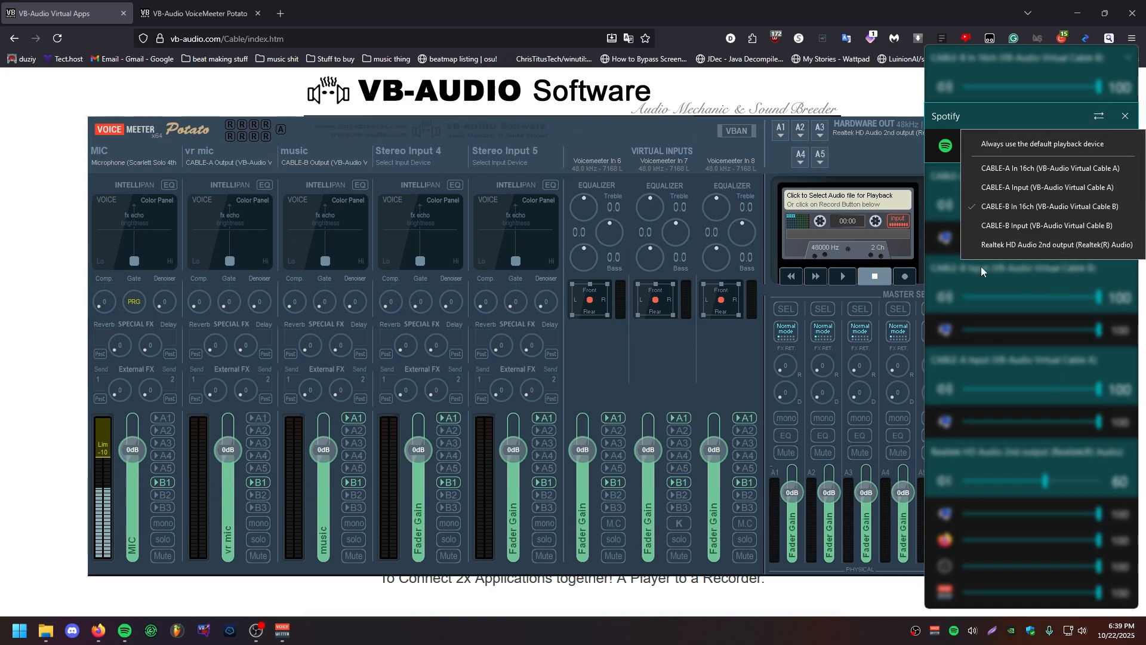
{"action": "left_click", "coordinate": [990, 246]}
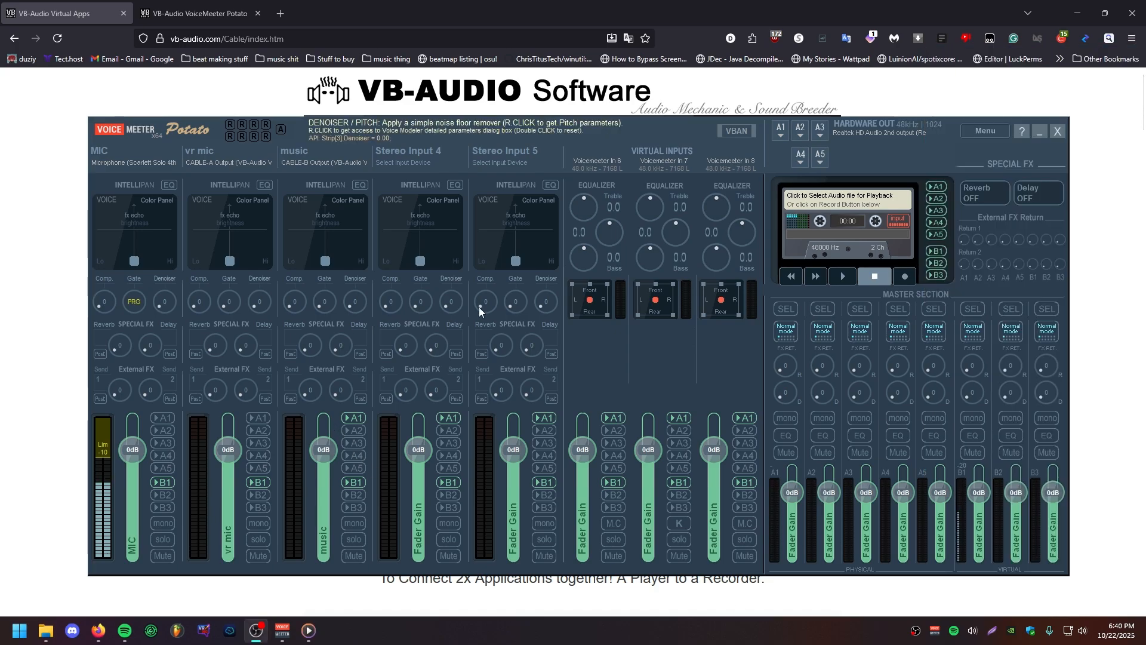
Step: Check the per-app audio list, then open Windows Sound settings and its classic Sound dialog of playback devices
{"action": "left_click", "coordinate": [973, 630]}
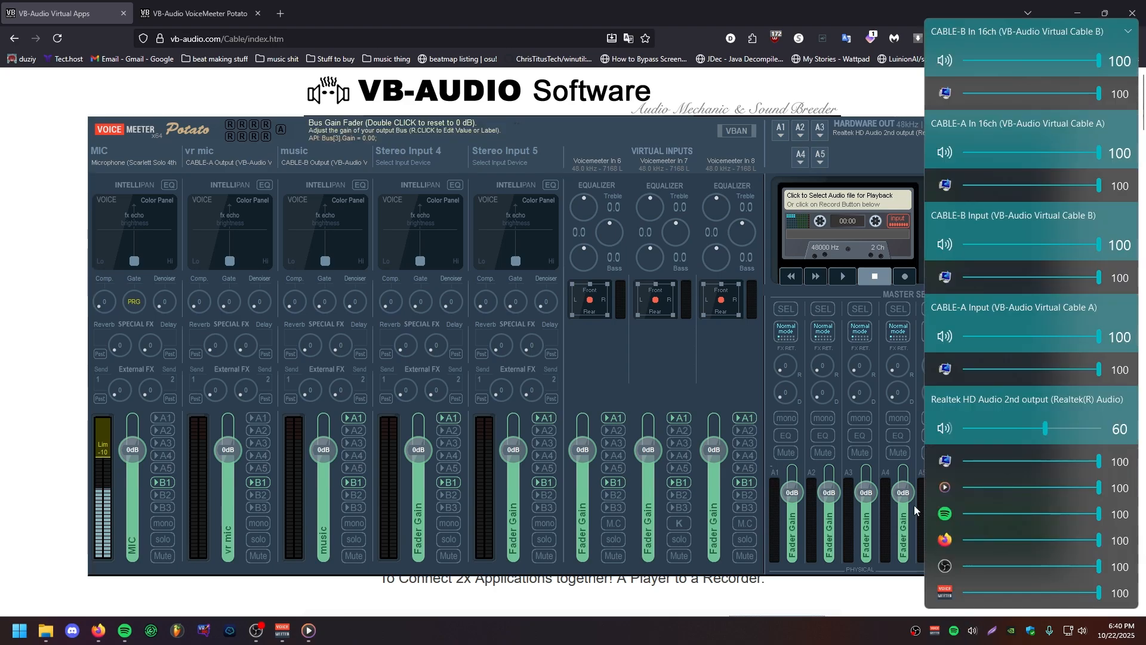
{"action": "key", "text": "super"}
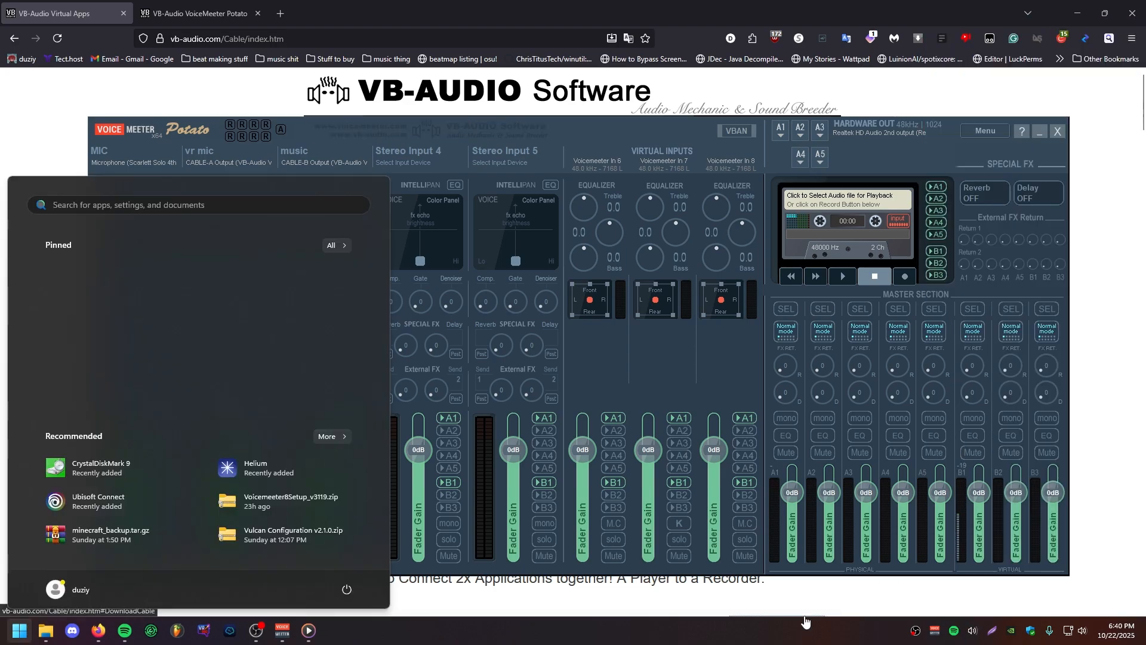
{"action": "type", "text": "si"}
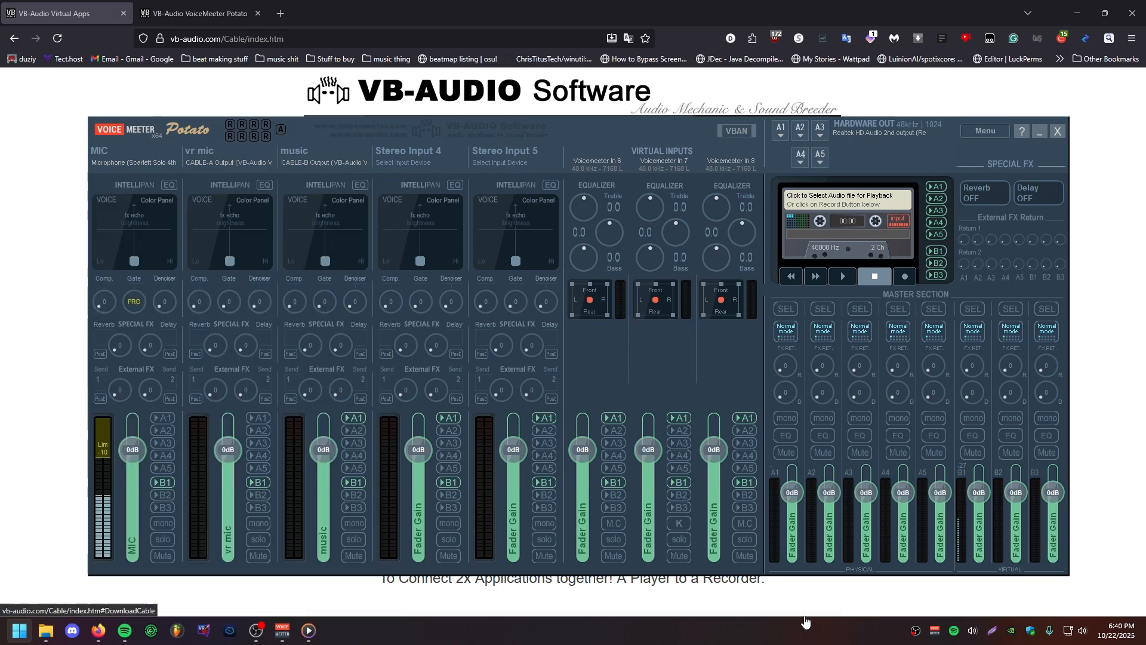
{"action": "key", "text": "BackSpace"}
{"action": "key", "text": "BackSpace"}
{"action": "type", "text": "sound settings"}
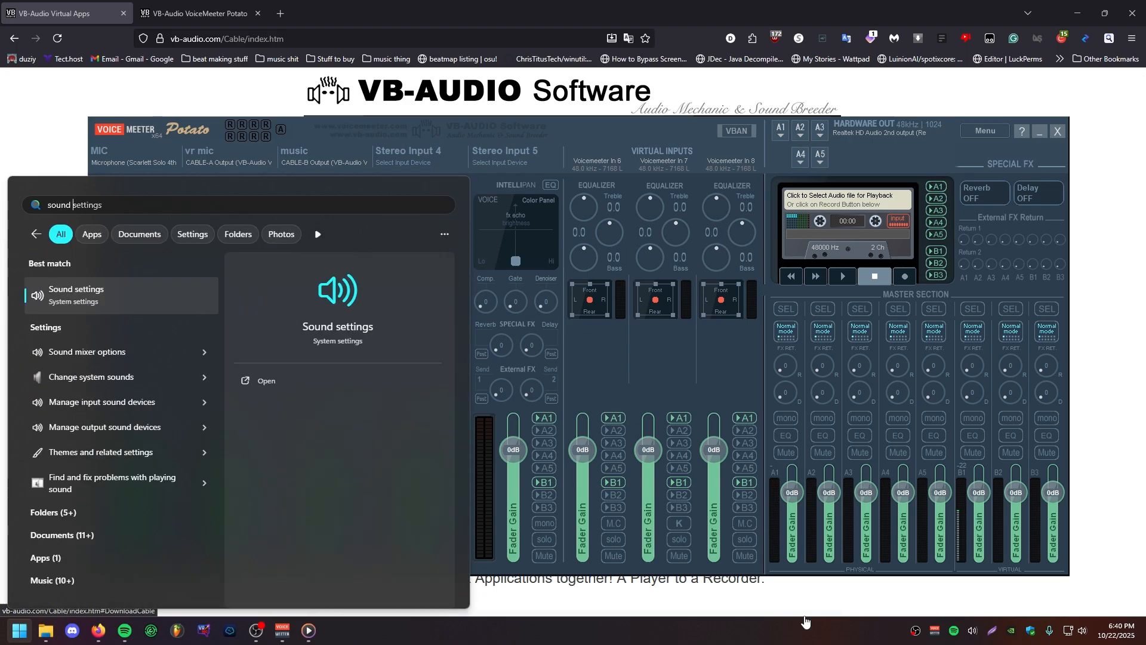
{"action": "key", "text": "Return"}
{"action": "scroll", "coordinate": [662, 522], "scroll_direction": "down", "scroll_amount": 10}
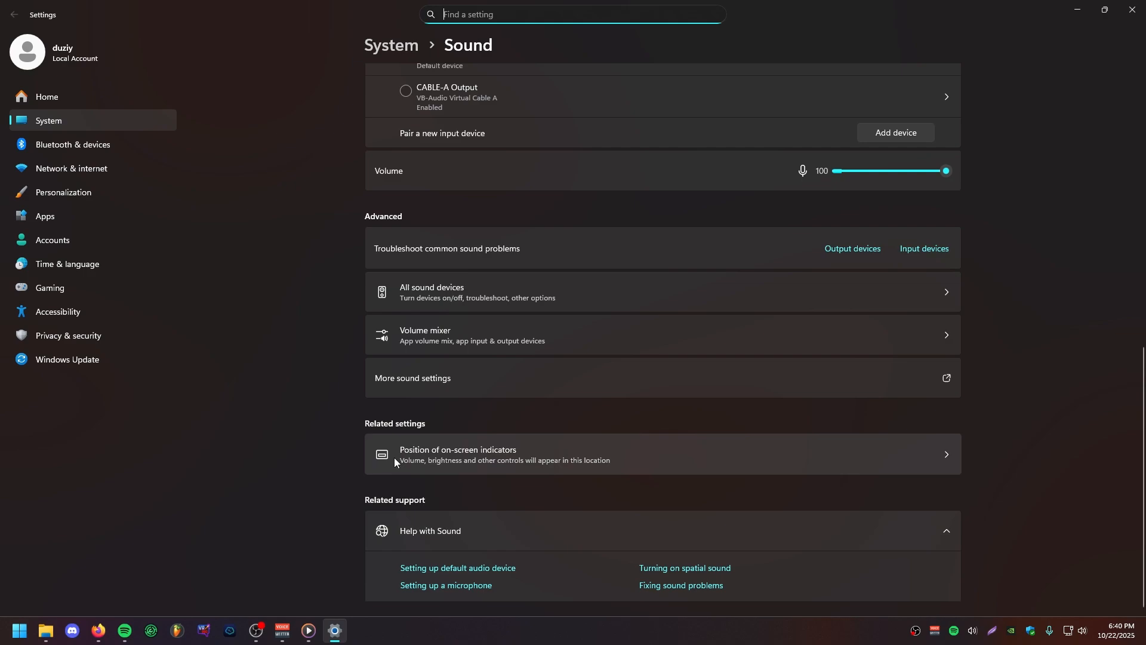
{"action": "left_click", "coordinate": [459, 379]}
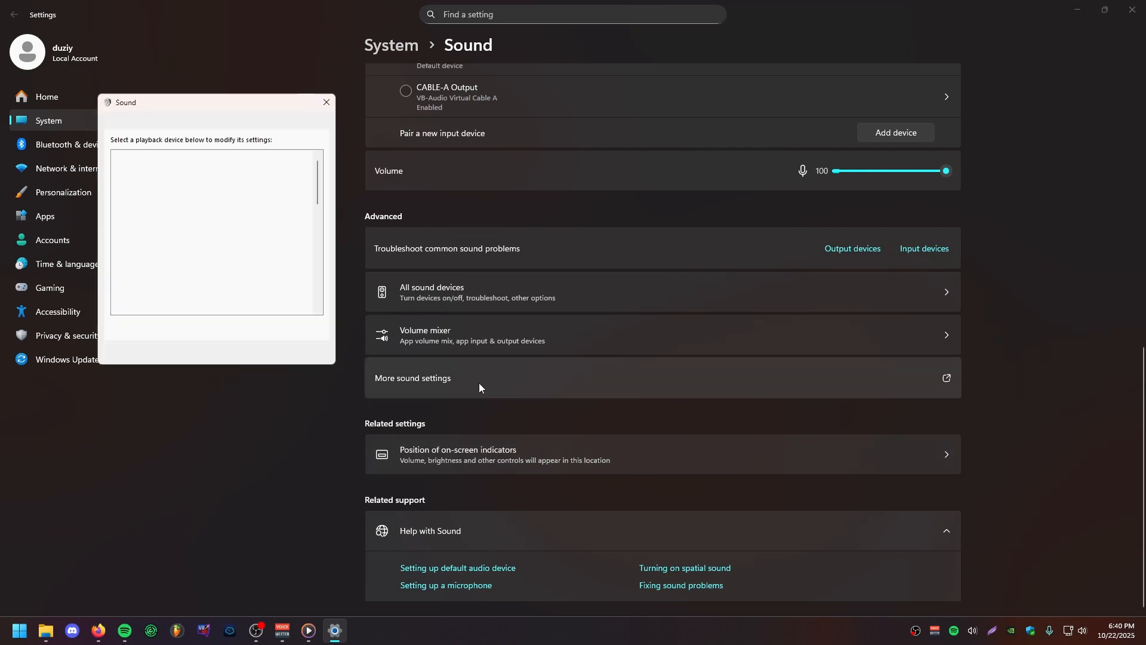
{"action": "left_click_drag", "start_coordinate": [169, 100], "coordinate": [462, 127]}
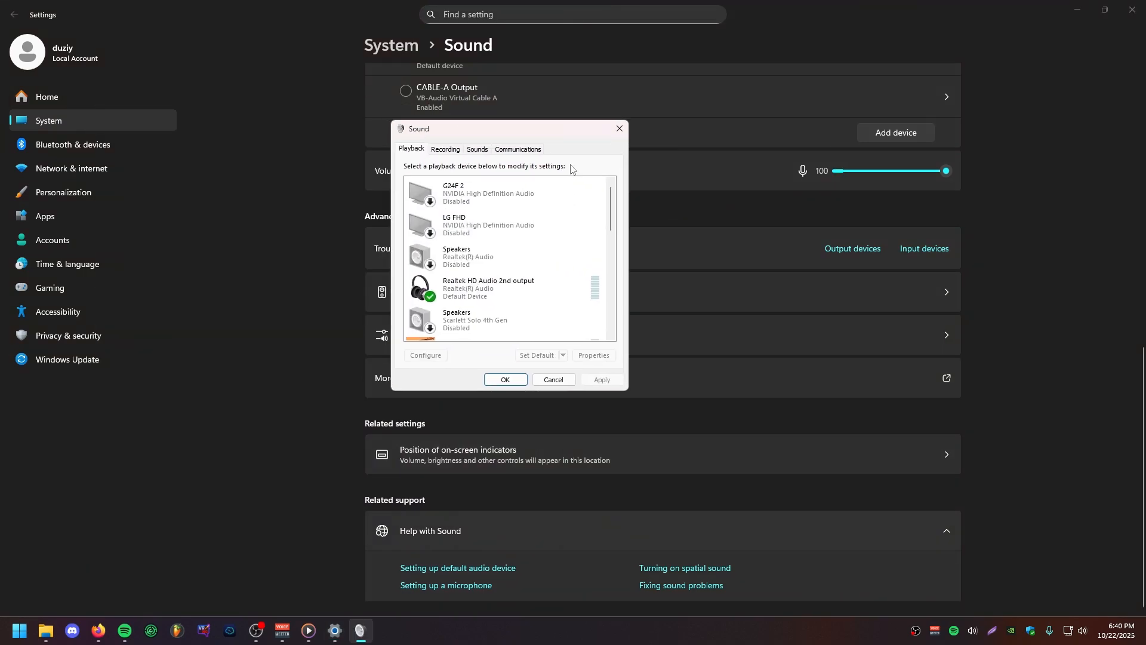
Step: Look through the playback devices, enable Voicemeeter AUX Input and disable it again
{"action": "left_click_drag", "start_coordinate": [615, 207], "coordinate": [628, 256]}
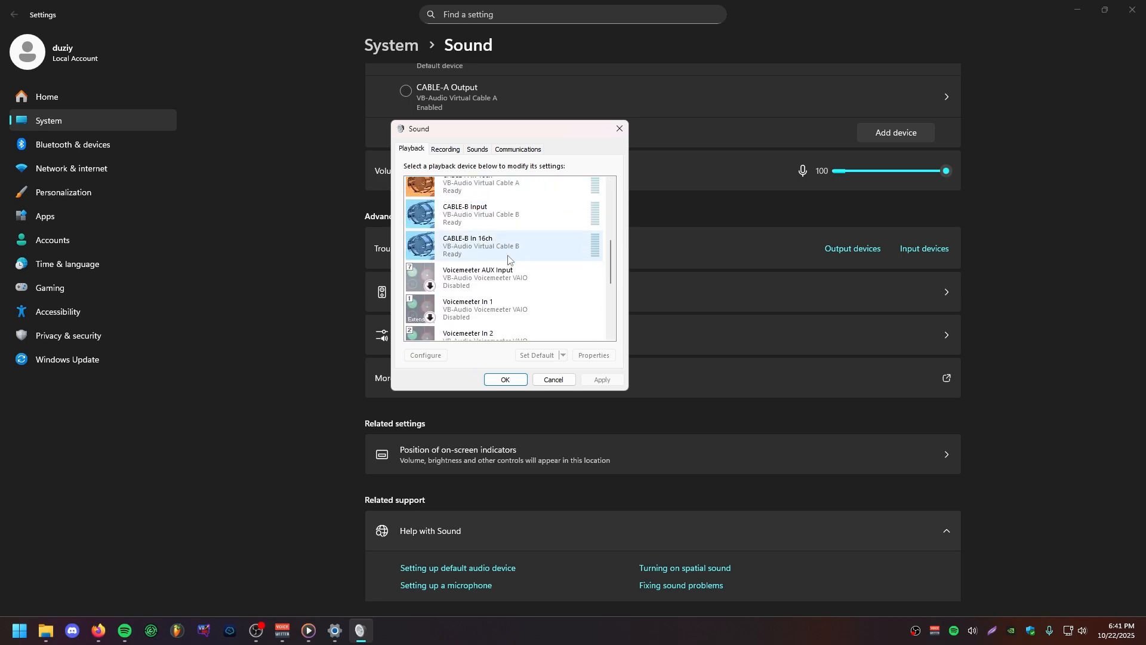
{"action": "scroll", "coordinate": [607, 255], "scroll_direction": "down", "scroll_amount": 5}
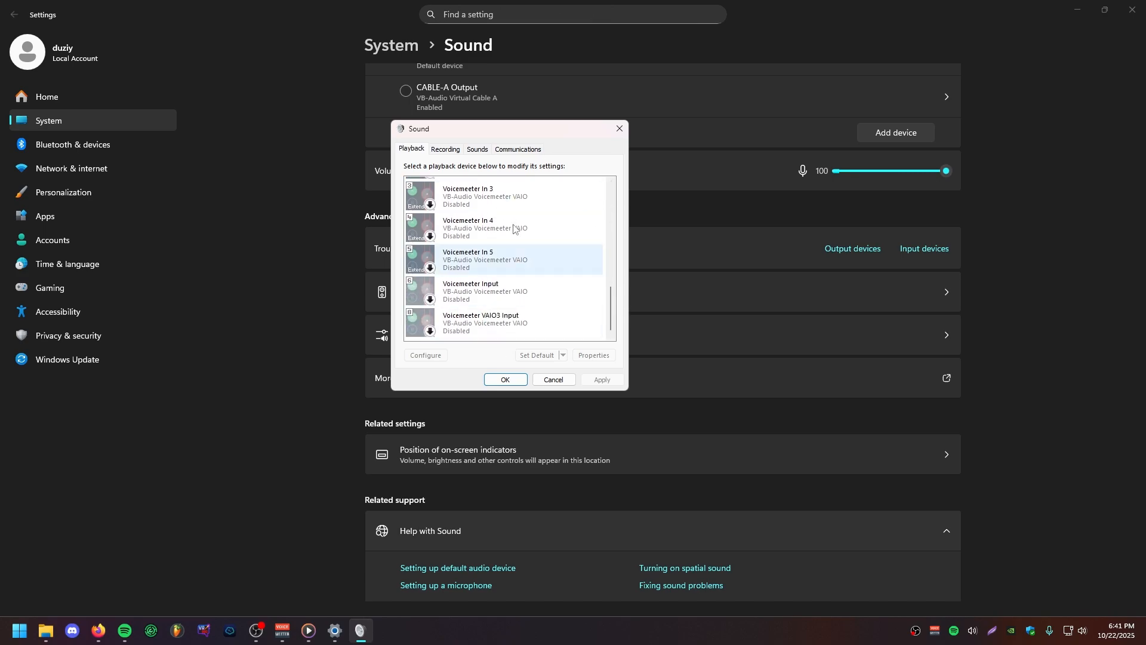
{"action": "scroll", "coordinate": [610, 287], "scroll_direction": "up", "scroll_amount": 3}
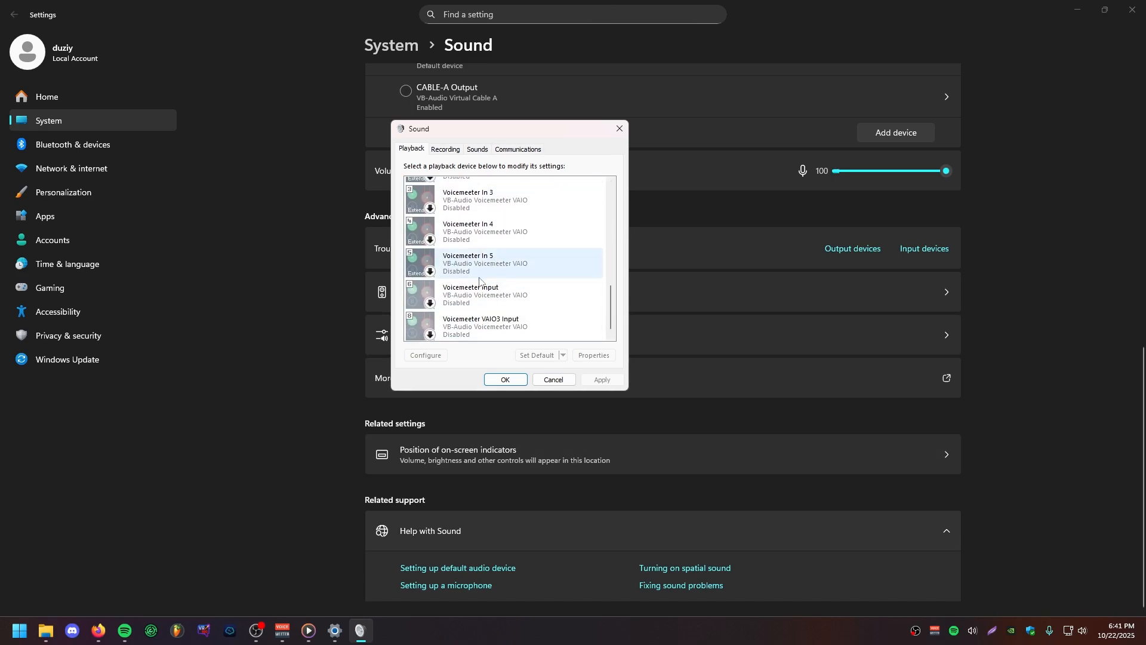
{"action": "scroll", "coordinate": [610, 287], "scroll_direction": "up", "scroll_amount": 2}
{"action": "left_click", "coordinate": [545, 264]}
{"action": "right_click", "coordinate": [547, 261]}
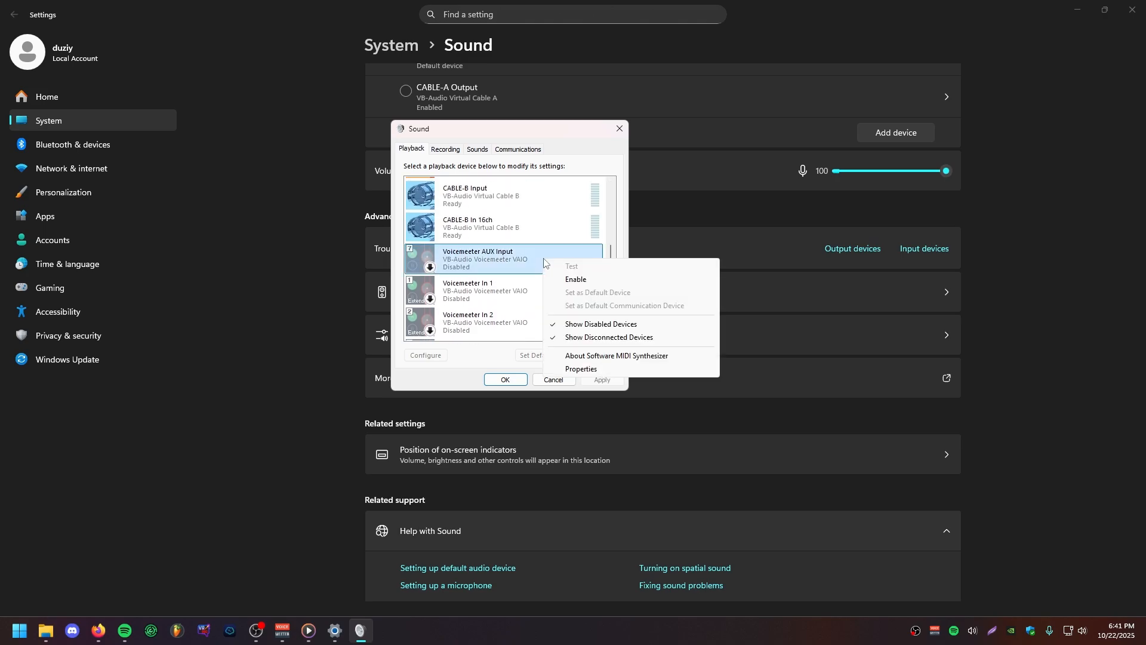
{"action": "left_click", "coordinate": [588, 282]}
{"action": "right_click", "coordinate": [503, 258]}
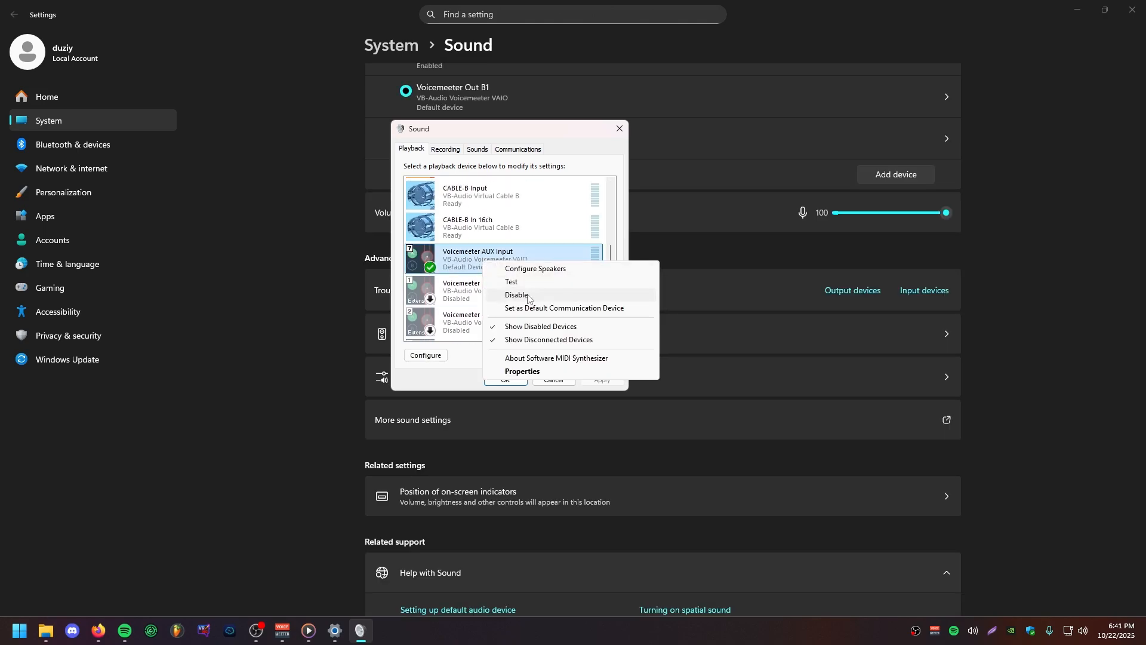
{"action": "left_click", "coordinate": [528, 294]}
Step: Review the recording devices in the Sound dialog down to the Voicemeeter outputs B1 to B3
{"action": "left_click", "coordinate": [445, 149]}
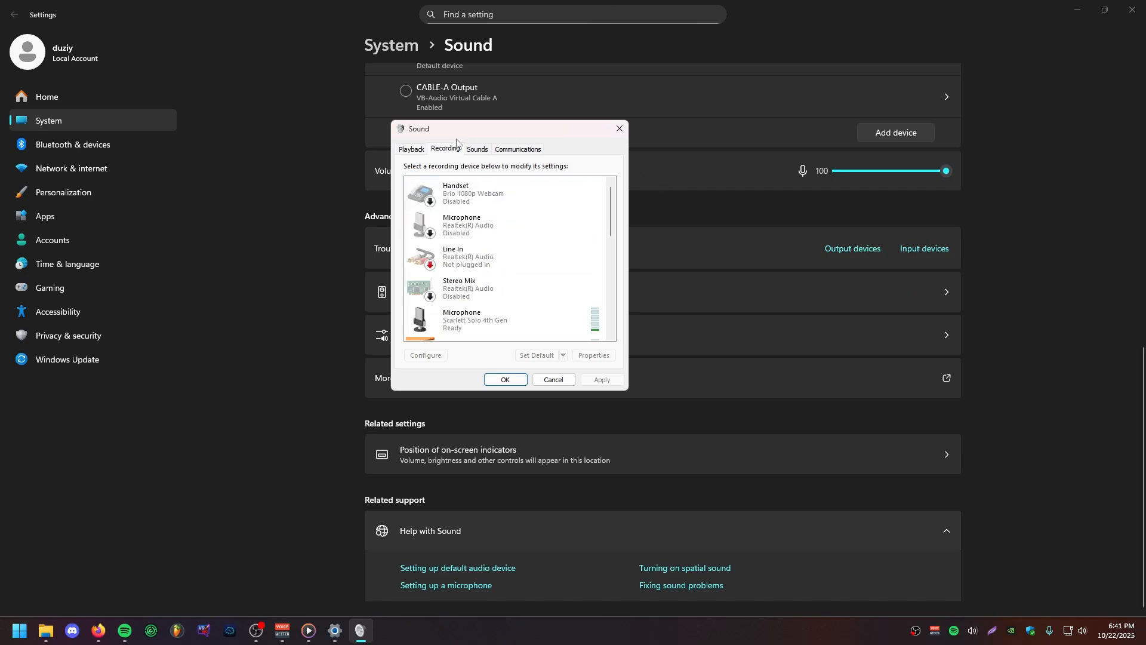
{"action": "left_click_drag", "start_coordinate": [496, 129], "coordinate": [558, 135]}
{"action": "left_click_drag", "start_coordinate": [671, 218], "coordinate": [675, 319]}
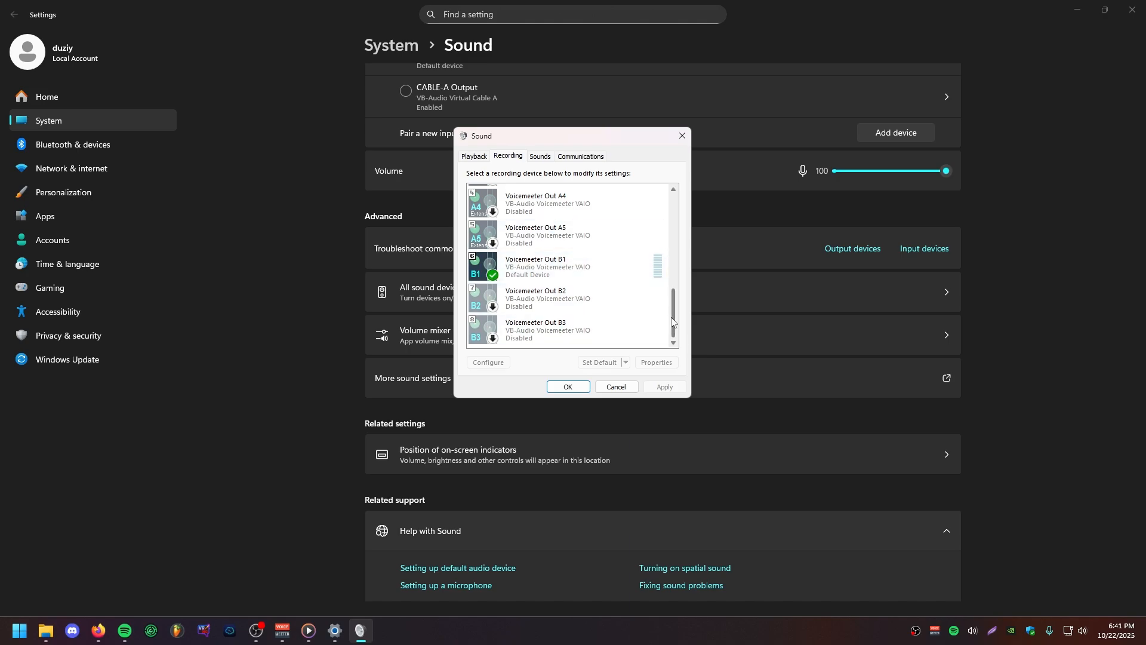
{"action": "left_click_drag", "start_coordinate": [673, 319], "coordinate": [678, 343]}
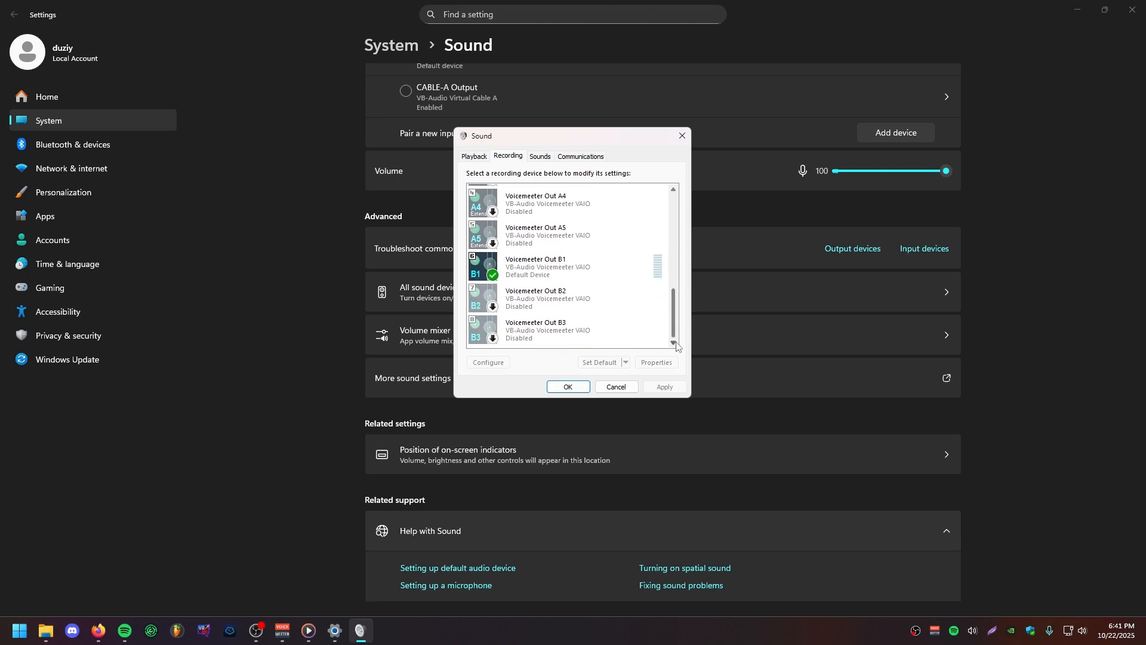